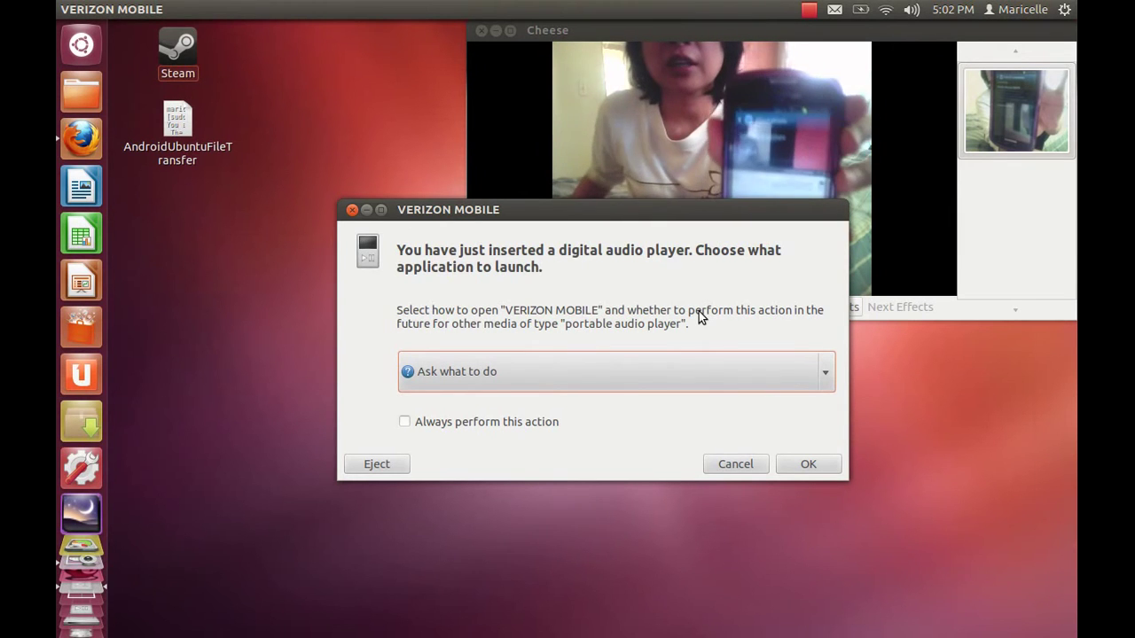
Dismiss the VERIZON MOBILE device prompt and view the webcam photo of the phone's USB PC connection screen, closing it again.
{"action": "key", "text": "Escape"}
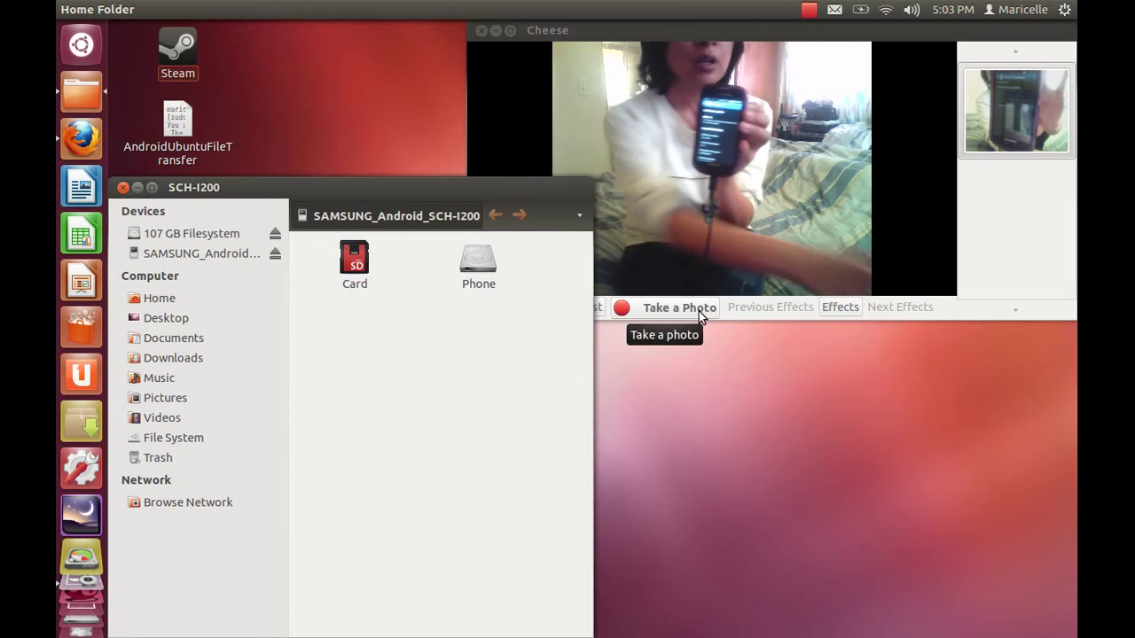
{"action": "double_click", "coordinate": [1006, 127]}
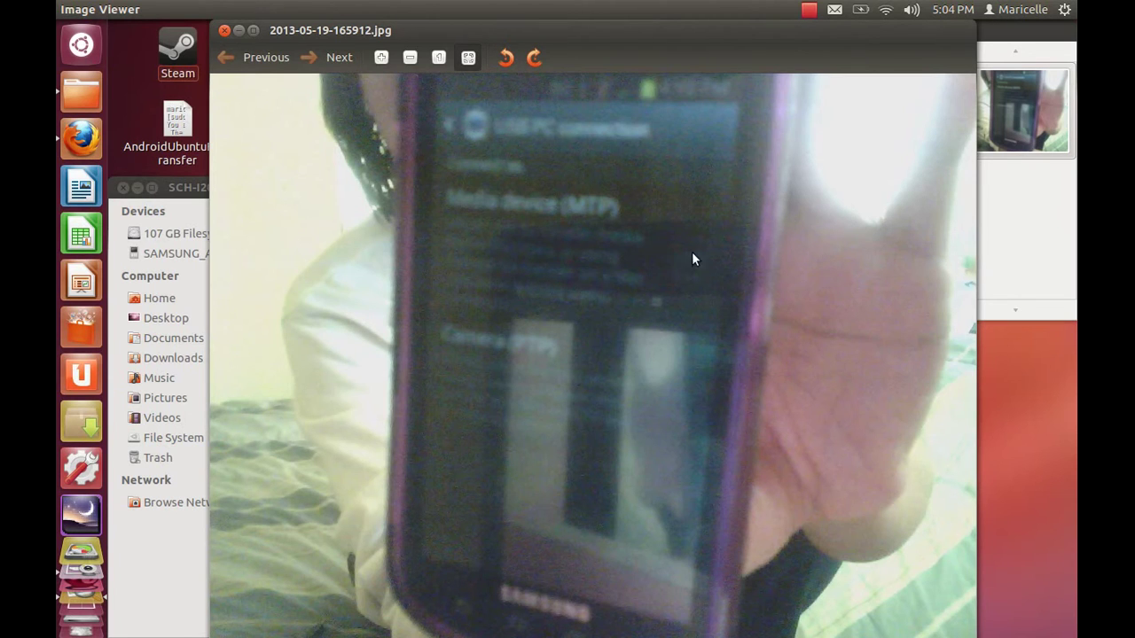
{"action": "left_click", "coordinate": [223, 32]}
Bring the SCH-I200 file window forward, maximize it and select the SAMSUNG_Android device.
{"action": "left_click", "coordinate": [356, 183]}
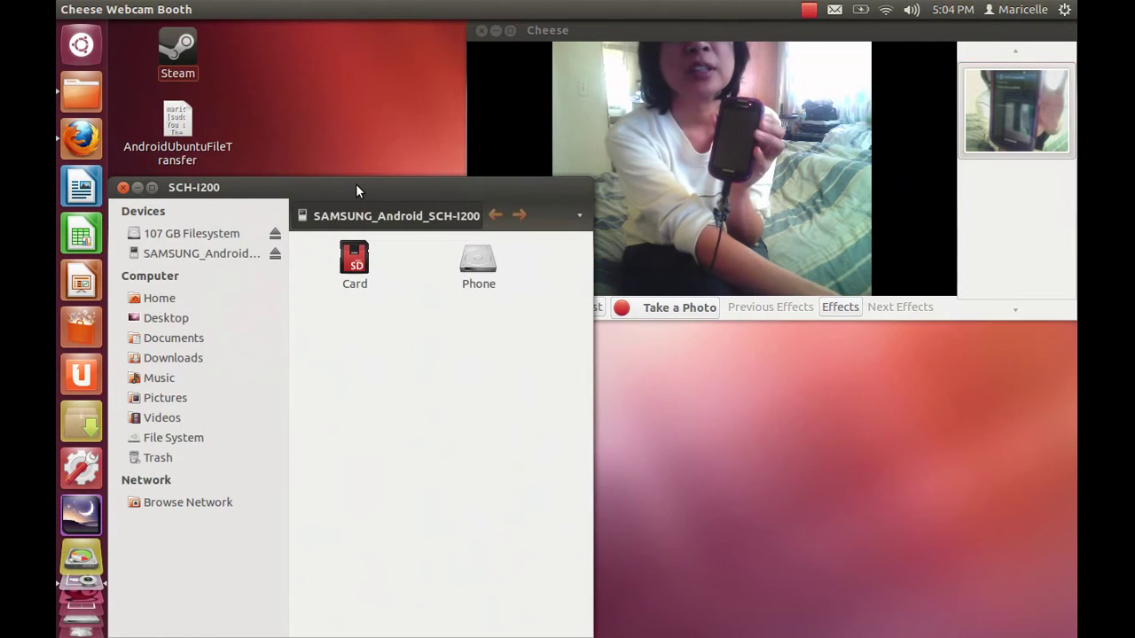
{"action": "left_click", "coordinate": [508, 155]}
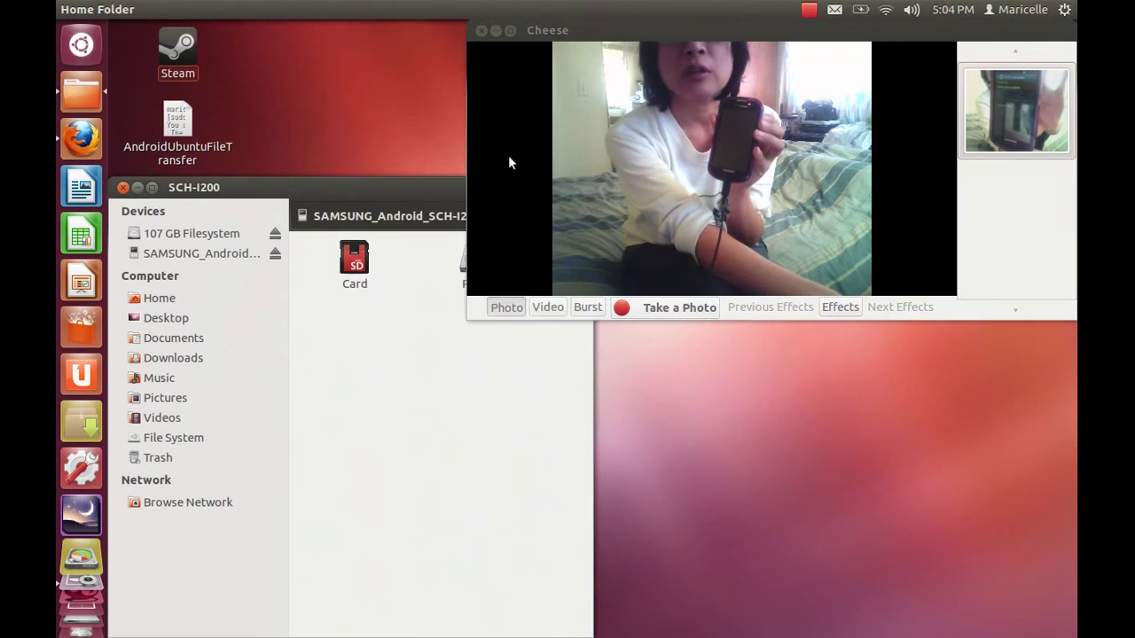
{"action": "left_click", "coordinate": [370, 186]}
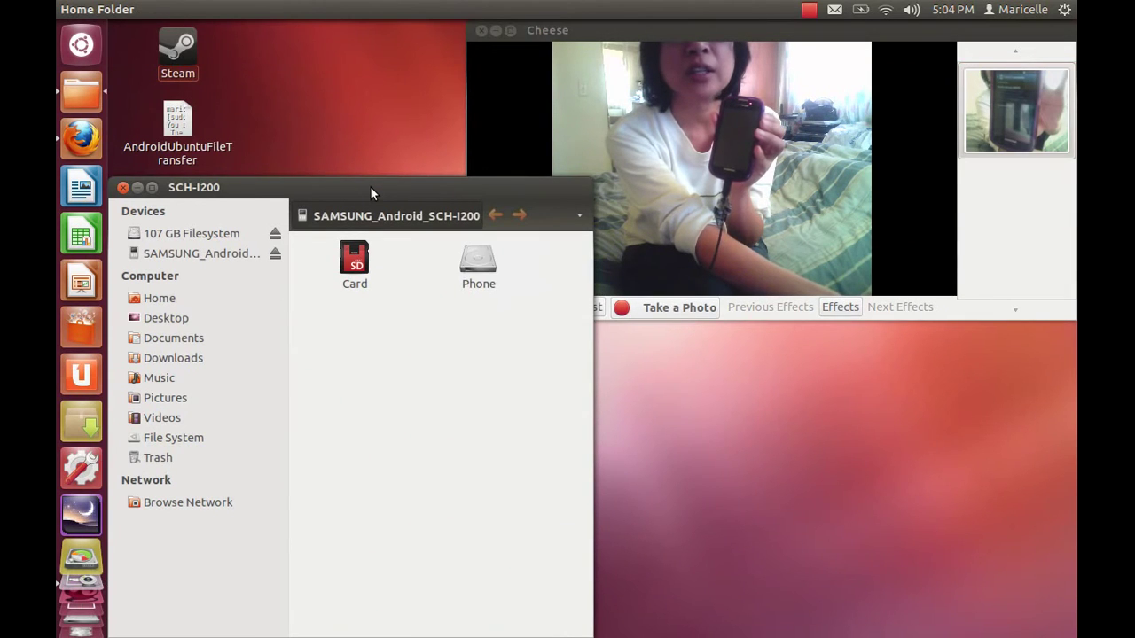
{"action": "double_click", "coordinate": [371, 186]}
{"action": "mouse_move", "coordinate": [242, 5]}
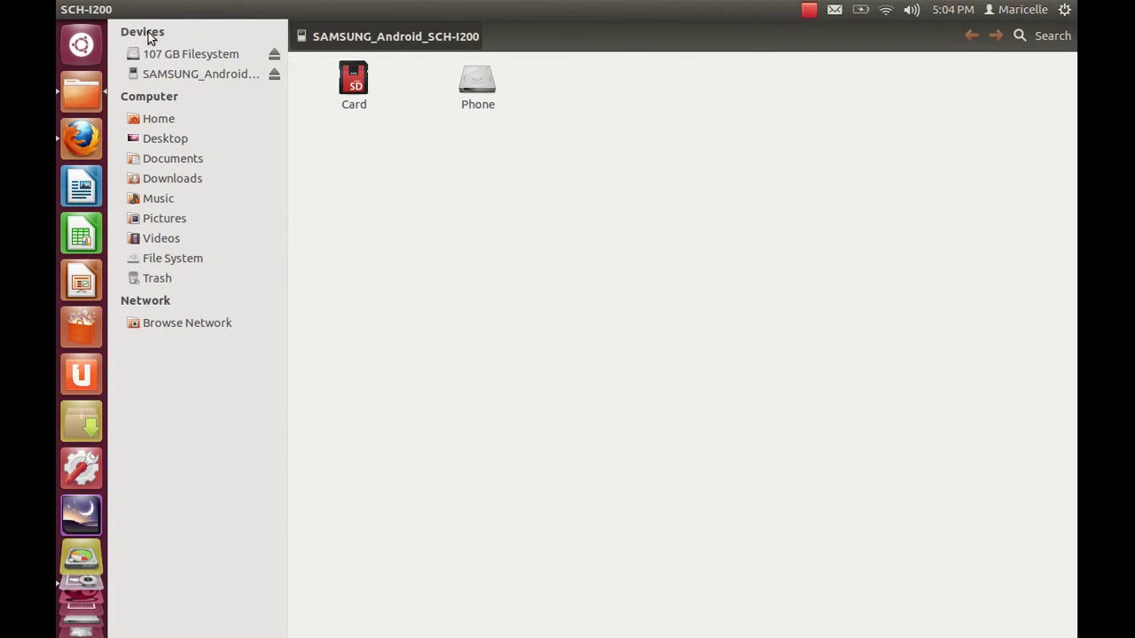
{"action": "left_click", "coordinate": [179, 76]}
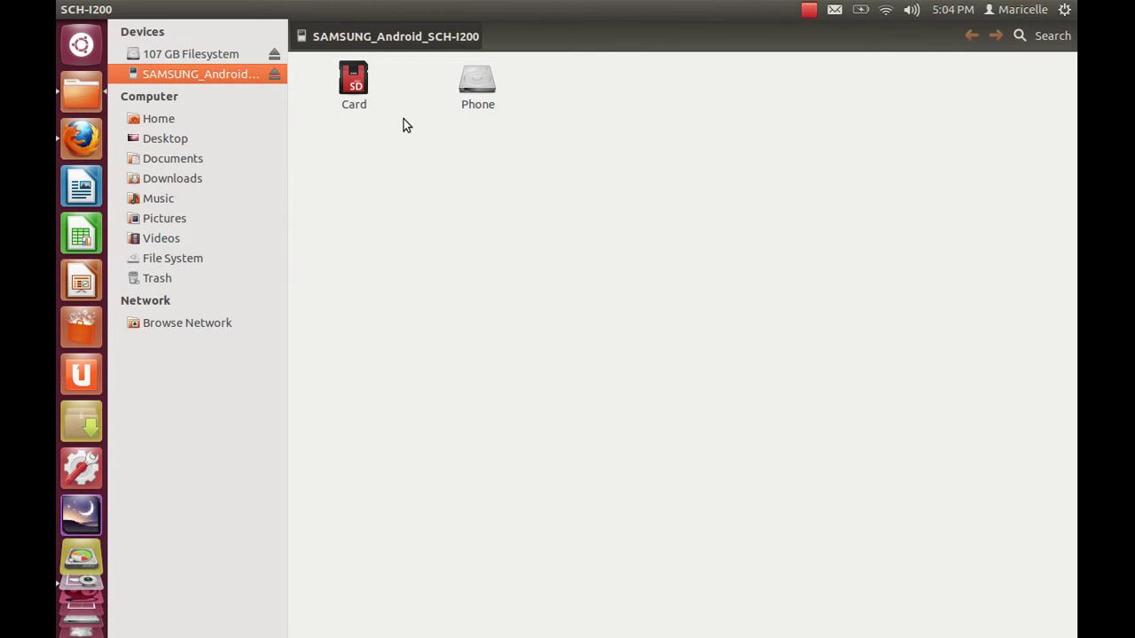
Open the Camera folder inside DCIM on the phone's Card storage.
{"action": "double_click", "coordinate": [354, 80]}
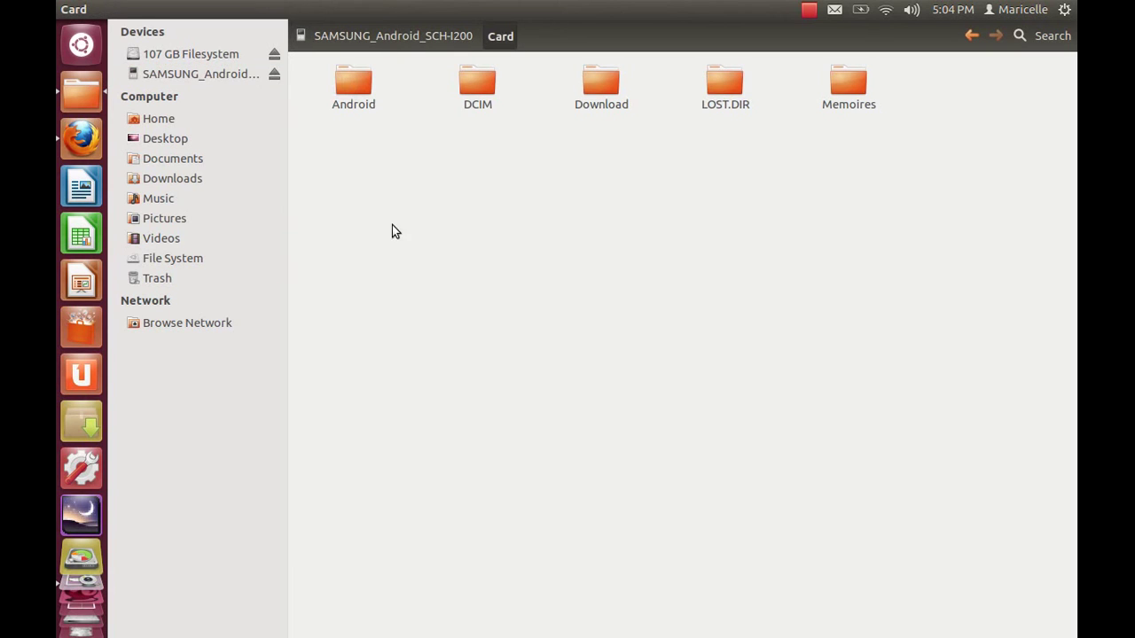
{"action": "double_click", "coordinate": [472, 86]}
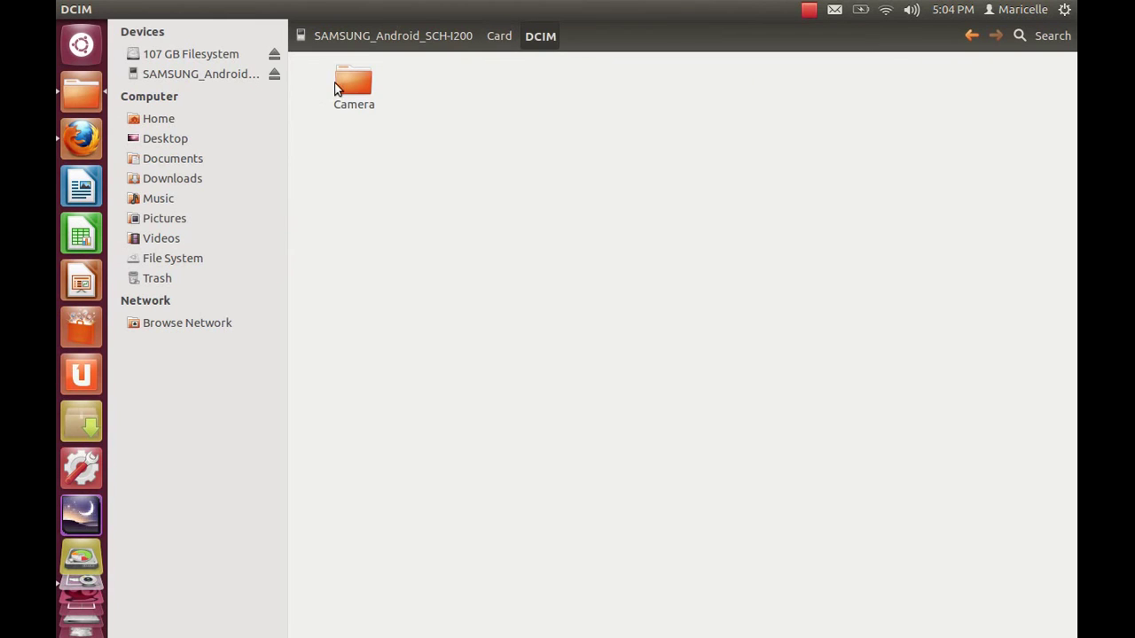
{"action": "left_click", "coordinate": [341, 86]}
{"action": "double_click", "coordinate": [339, 82]}
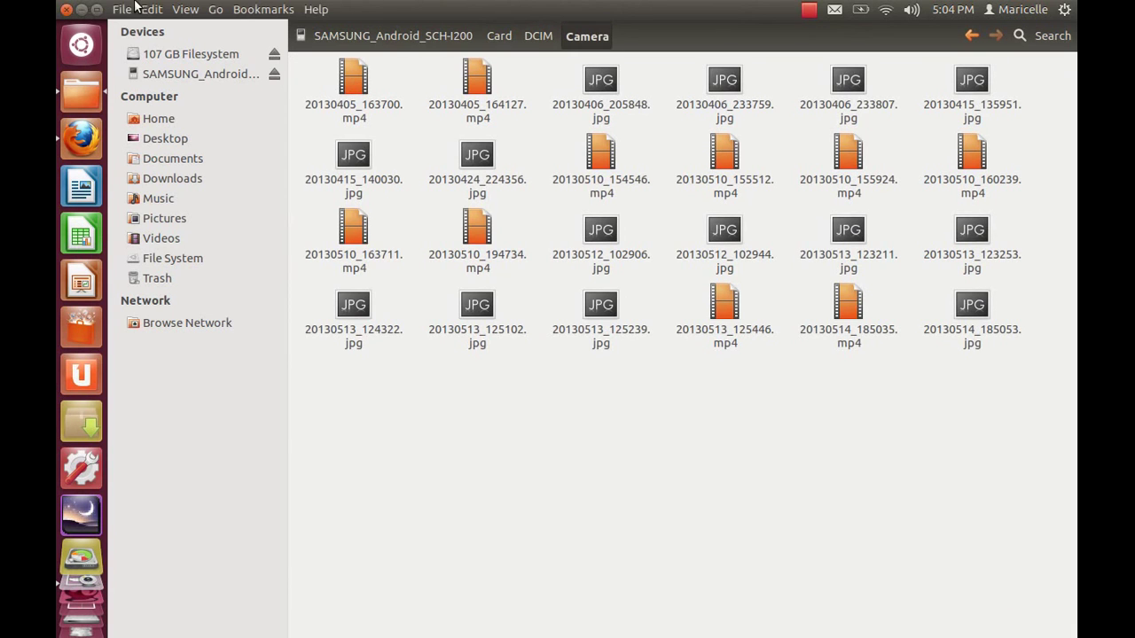
Copy 20130406_205848.jpg from the phone's Camera folder to the desktop beside the restored file window, and view the copied picture.
{"action": "left_click", "coordinate": [97, 9]}
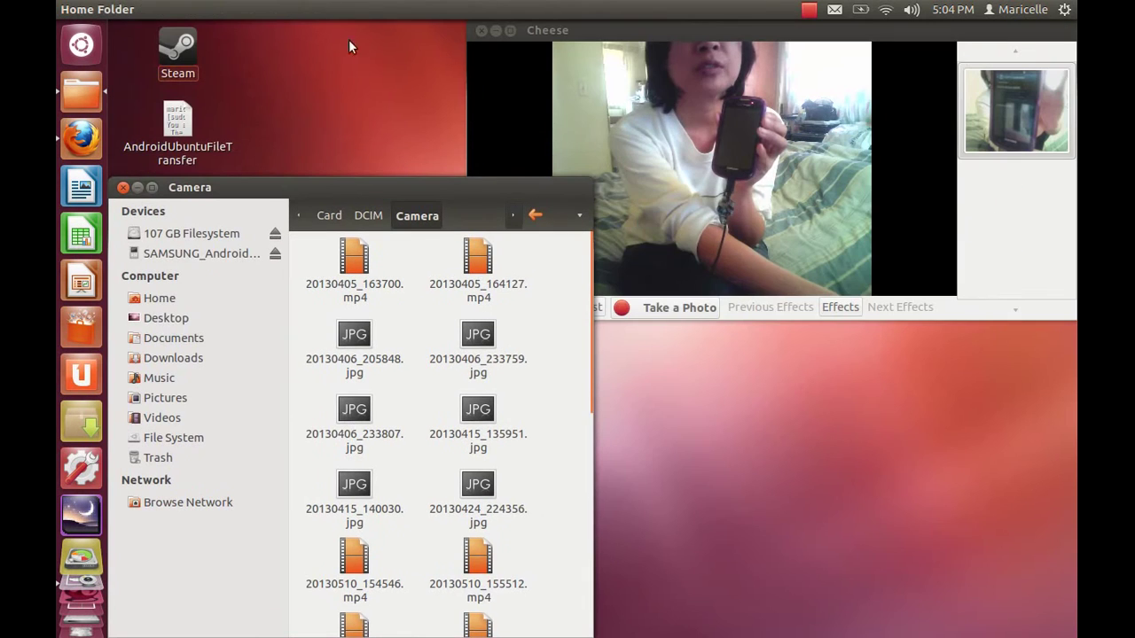
{"action": "left_click_drag", "start_coordinate": [375, 183], "coordinate": [518, 193]}
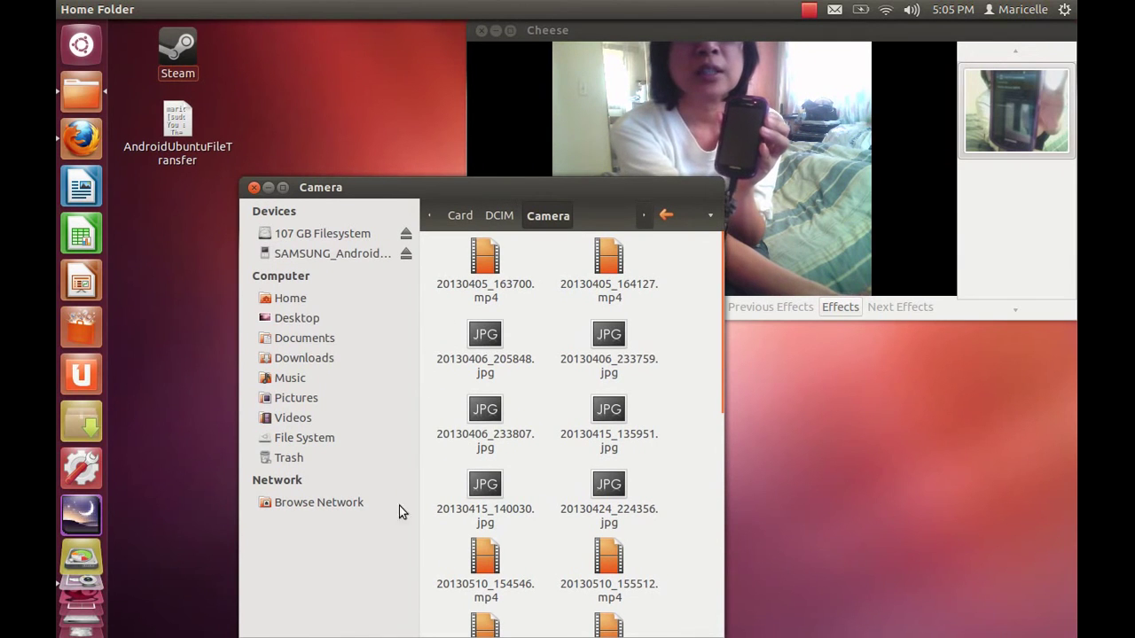
{"action": "left_click_drag", "start_coordinate": [478, 344], "coordinate": [181, 279]}
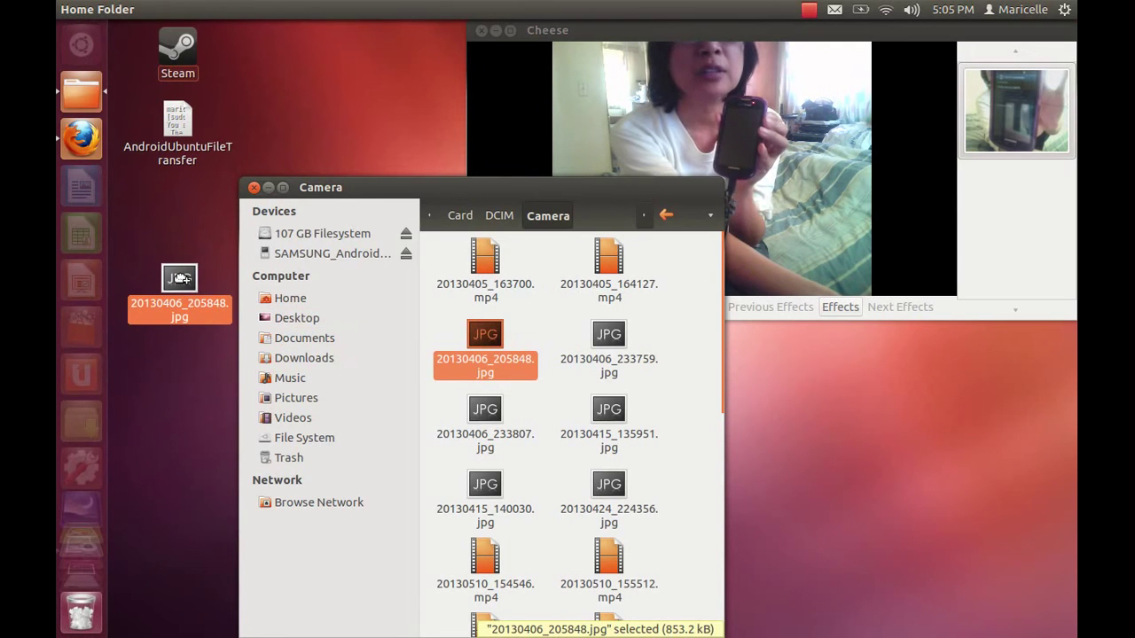
{"action": "left_click_drag", "start_coordinate": [181, 278], "coordinate": [171, 259]}
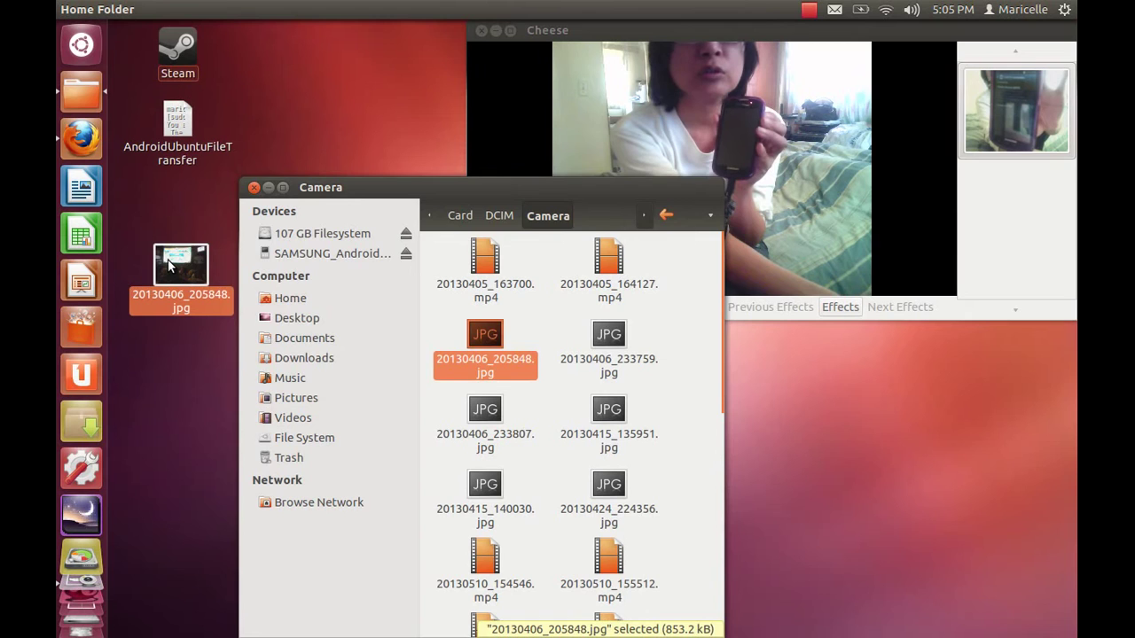
{"action": "double_click", "coordinate": [168, 264]}
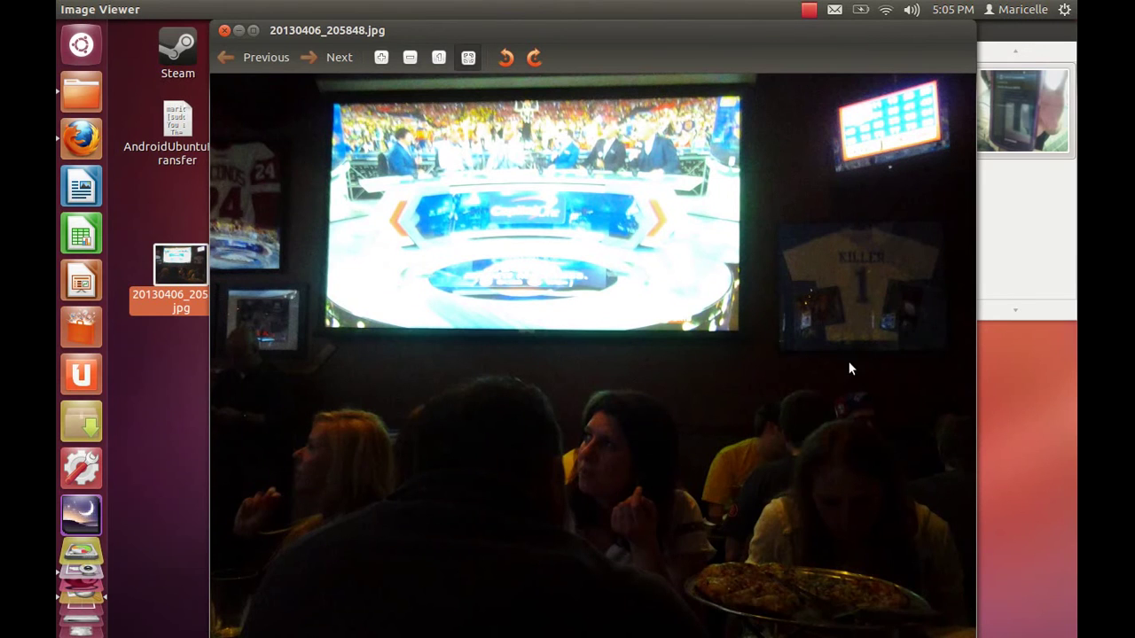
{"action": "left_click", "coordinate": [224, 31]}
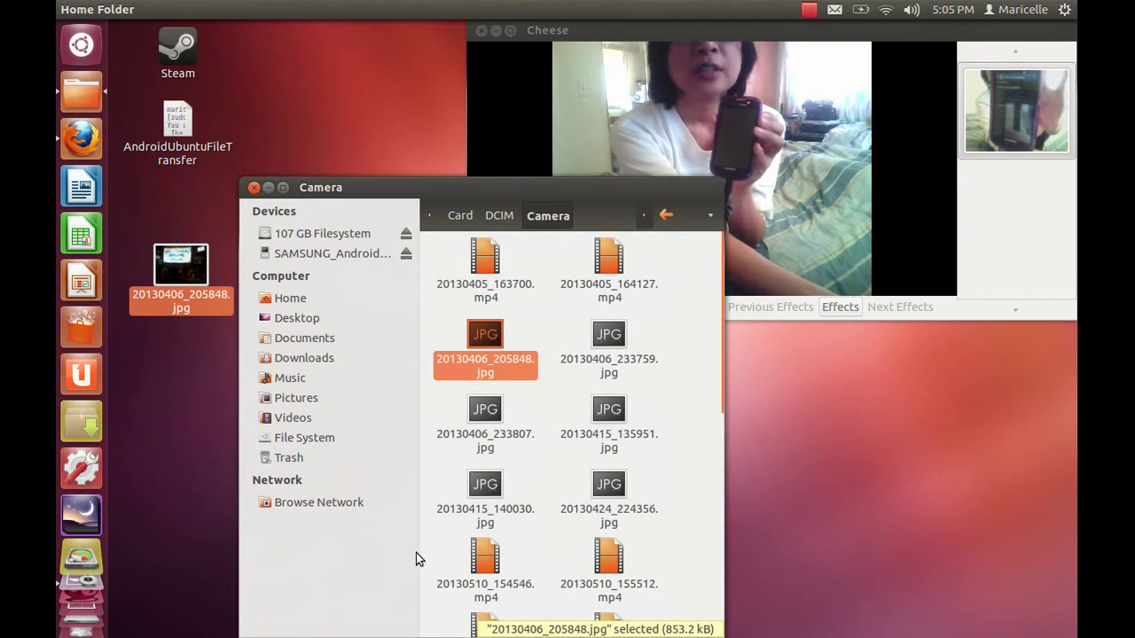
Copy the video 20130510_154546.mp4 from the Camera folder to the desktop and close the file window.
{"action": "left_click", "coordinate": [487, 559]}
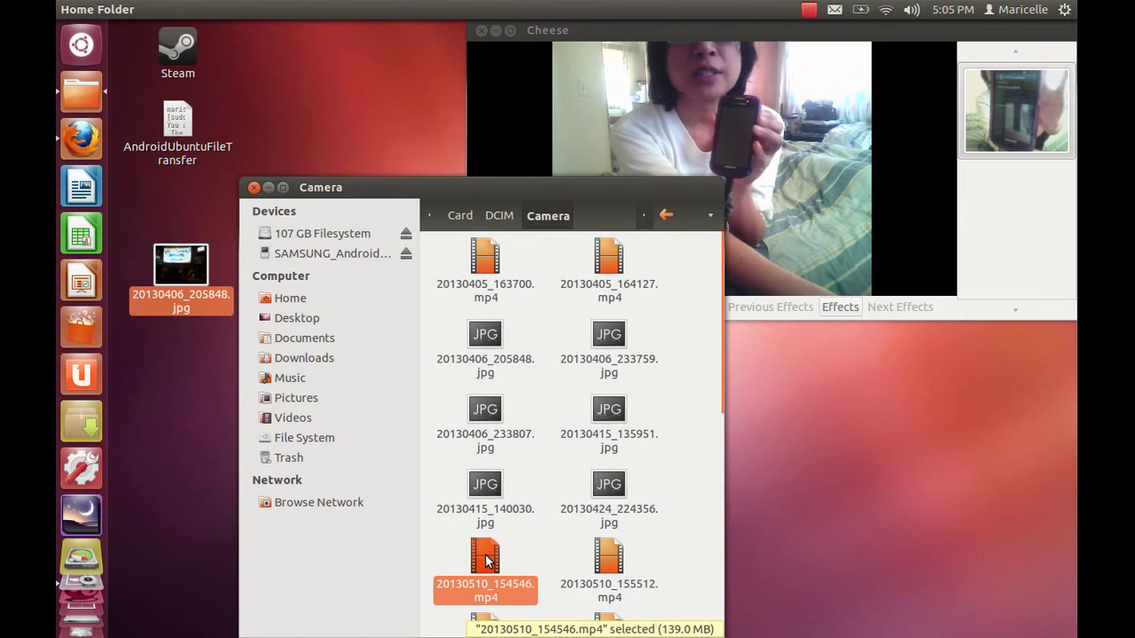
{"action": "left_click_drag", "start_coordinate": [486, 560], "coordinate": [171, 387]}
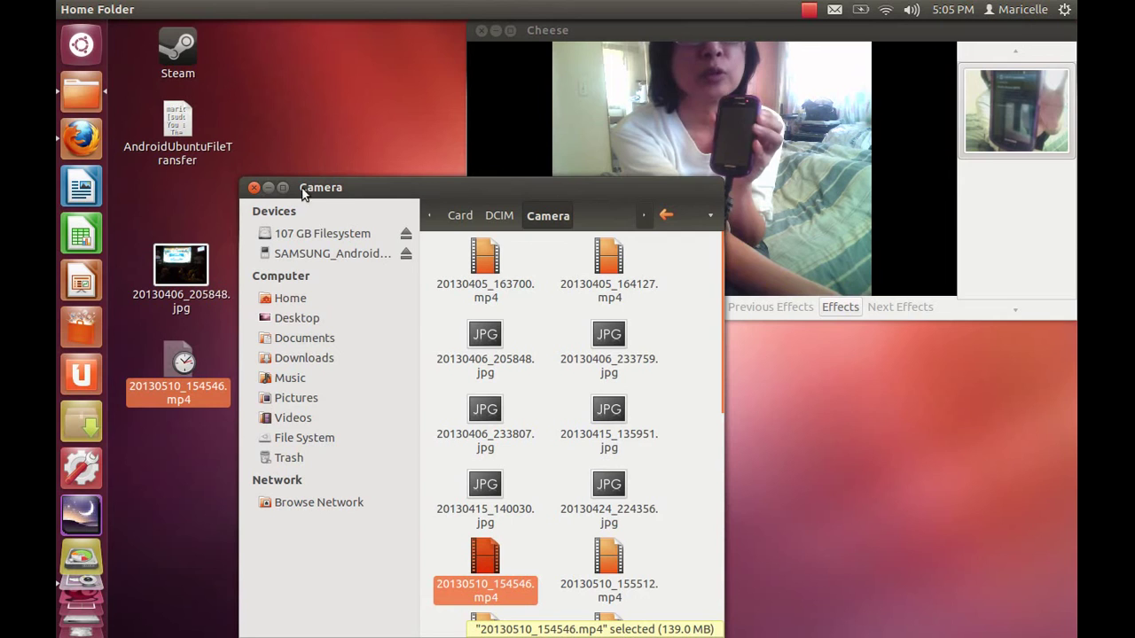
{"action": "left_click", "coordinate": [255, 189]}
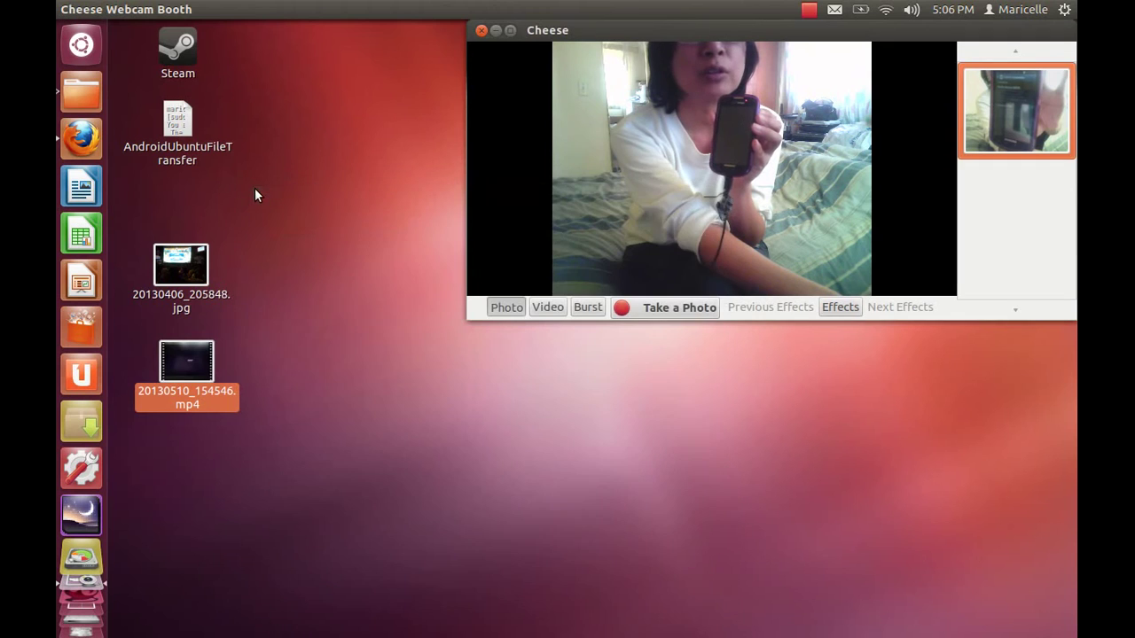
Play the copied video 20130510_154546.mp4 from the desktop, pause it and close the player.
{"action": "double_click", "coordinate": [187, 368]}
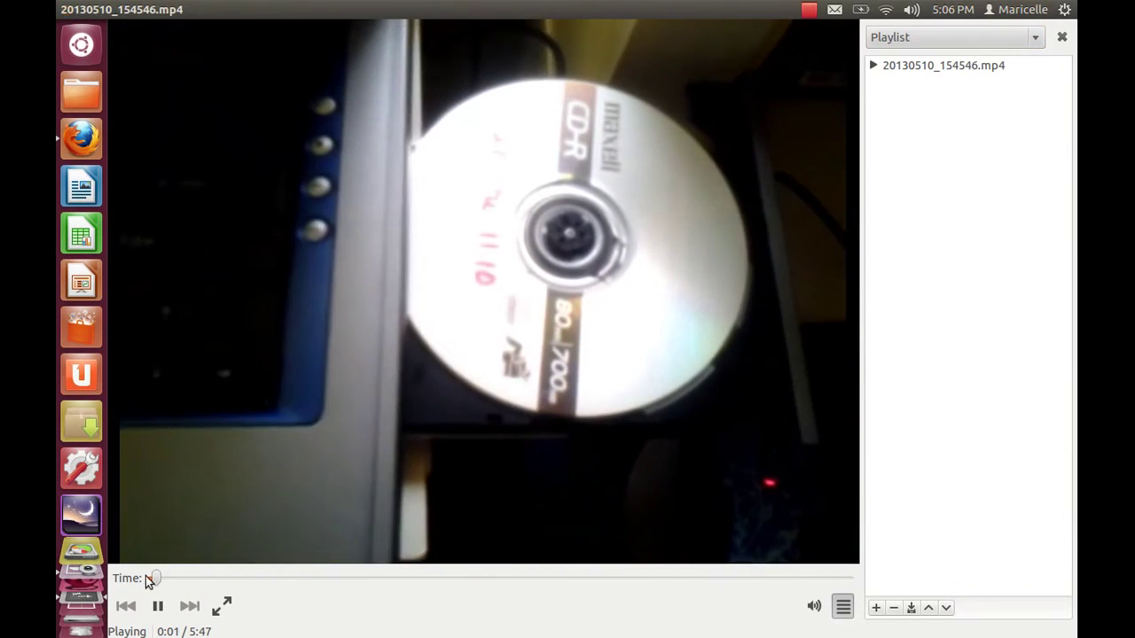
{"action": "left_click", "coordinate": [159, 608]}
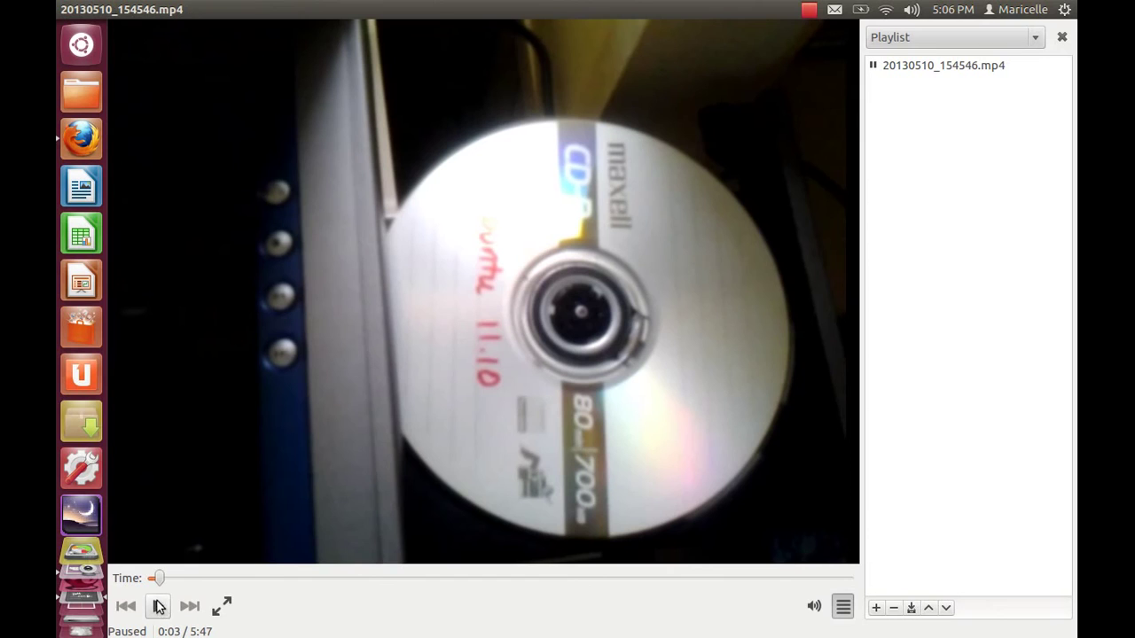
{"action": "mouse_move", "coordinate": [65, 11]}
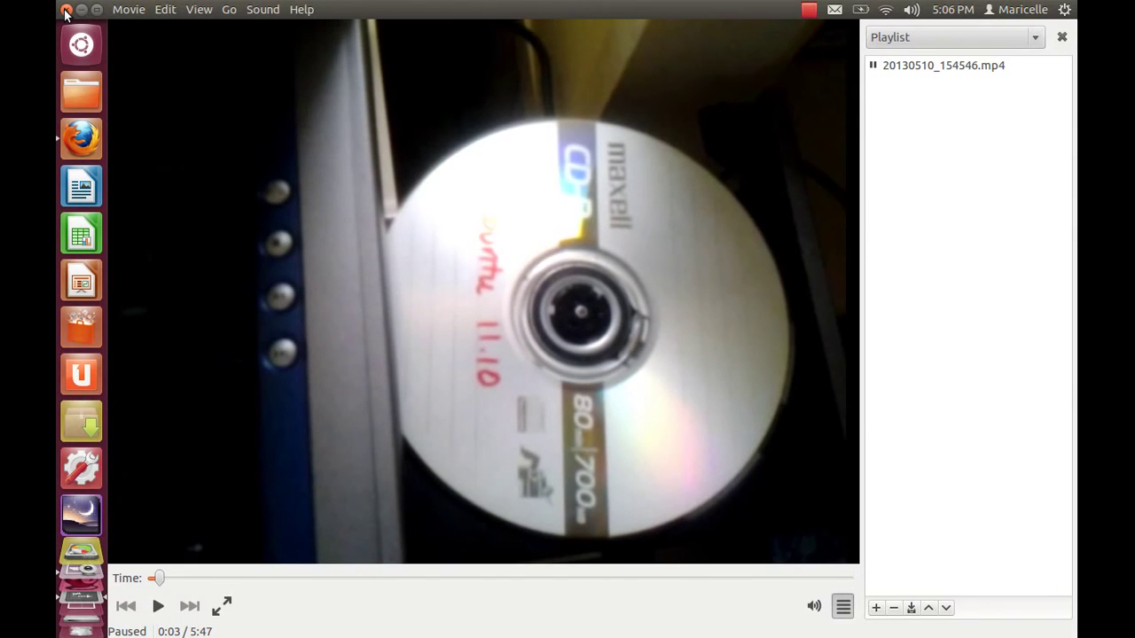
{"action": "left_click", "coordinate": [66, 11]}
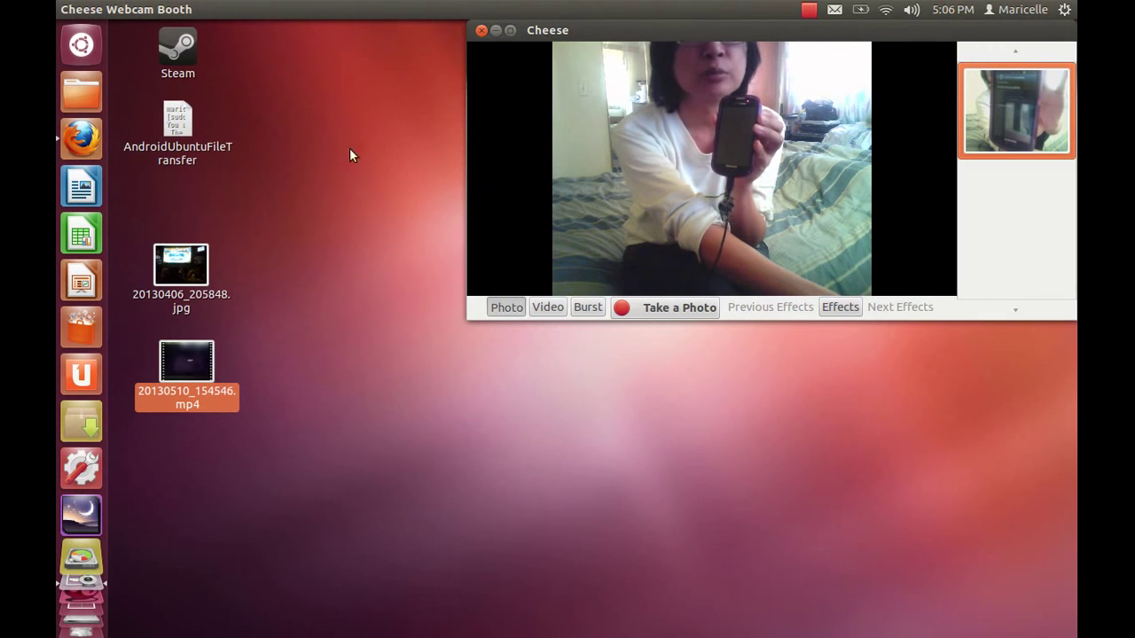
Open the Home folder to check the device list for the phone, and close the window.
{"action": "left_click", "coordinate": [79, 84]}
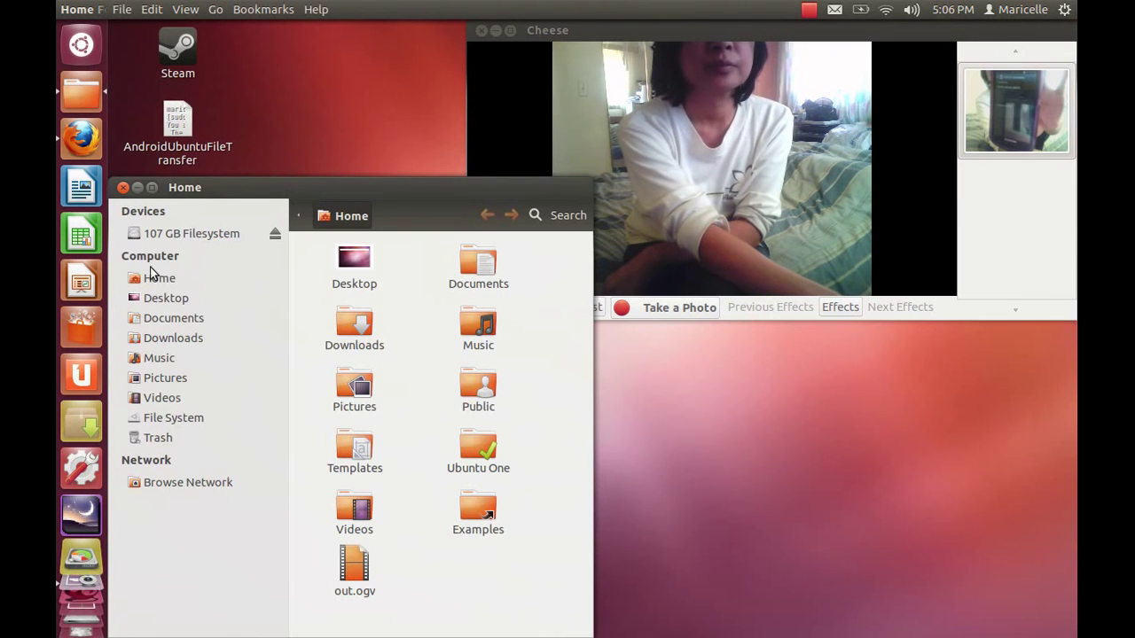
{"action": "left_click", "coordinate": [123, 189]}
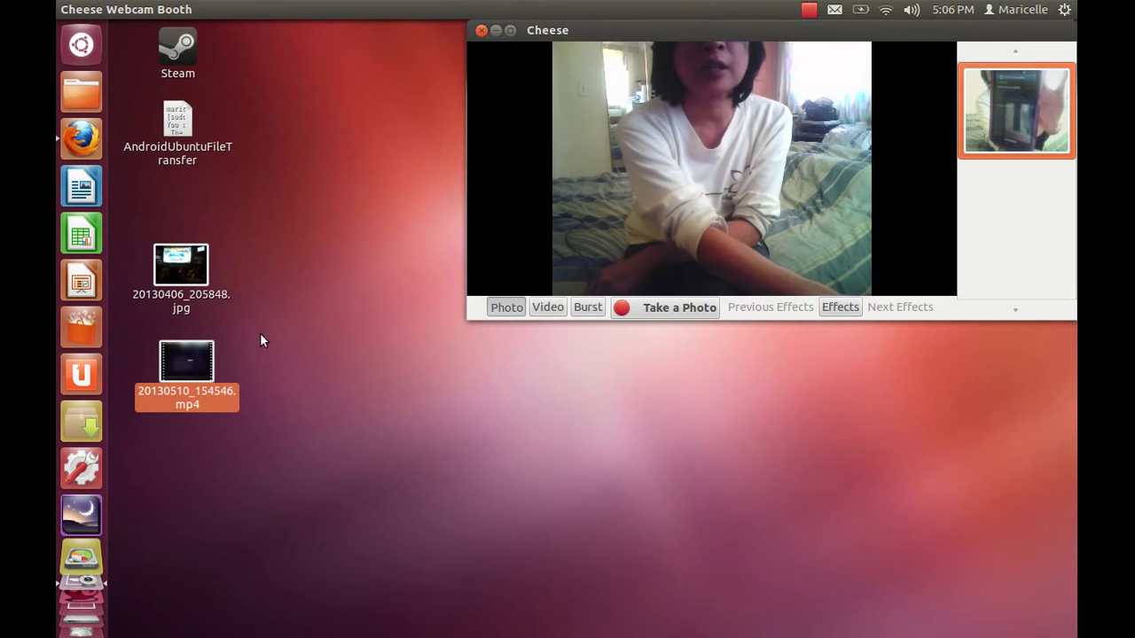
Switch to Firefox and read the Web Upd8 article's instructions for upgrading Gvfs in Ubuntu 12.10 and 12.04.
{"action": "left_click", "coordinate": [82, 140]}
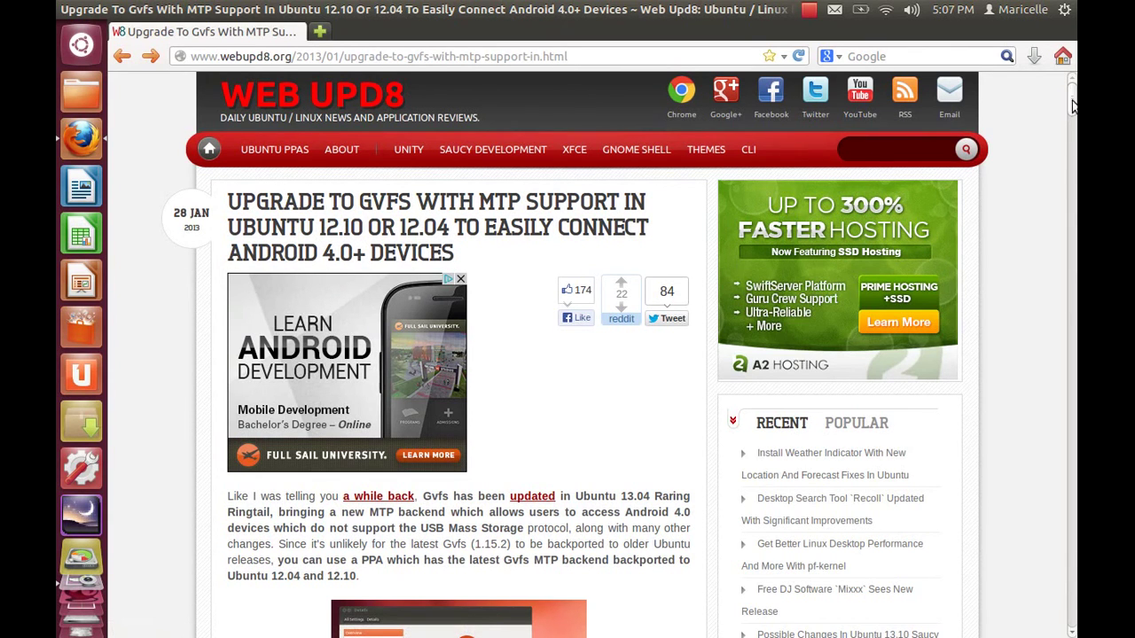
{"action": "scroll", "coordinate": [1064, 129], "scroll_direction": "down", "scroll_amount": 10}
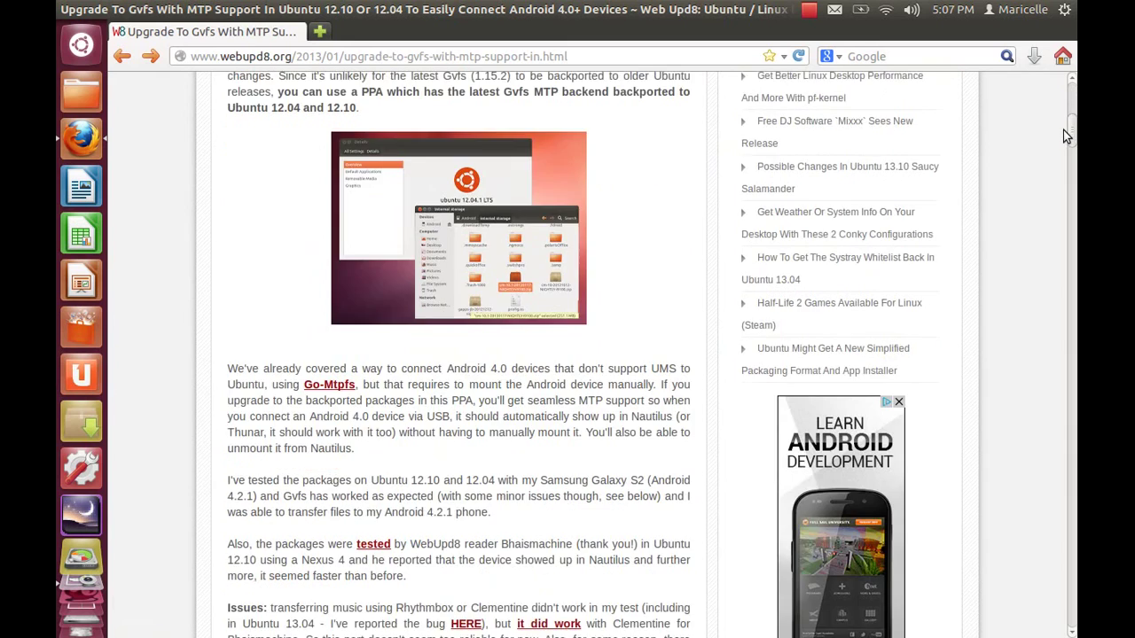
{"action": "scroll", "coordinate": [1064, 157], "scroll_direction": "down", "scroll_amount": 8}
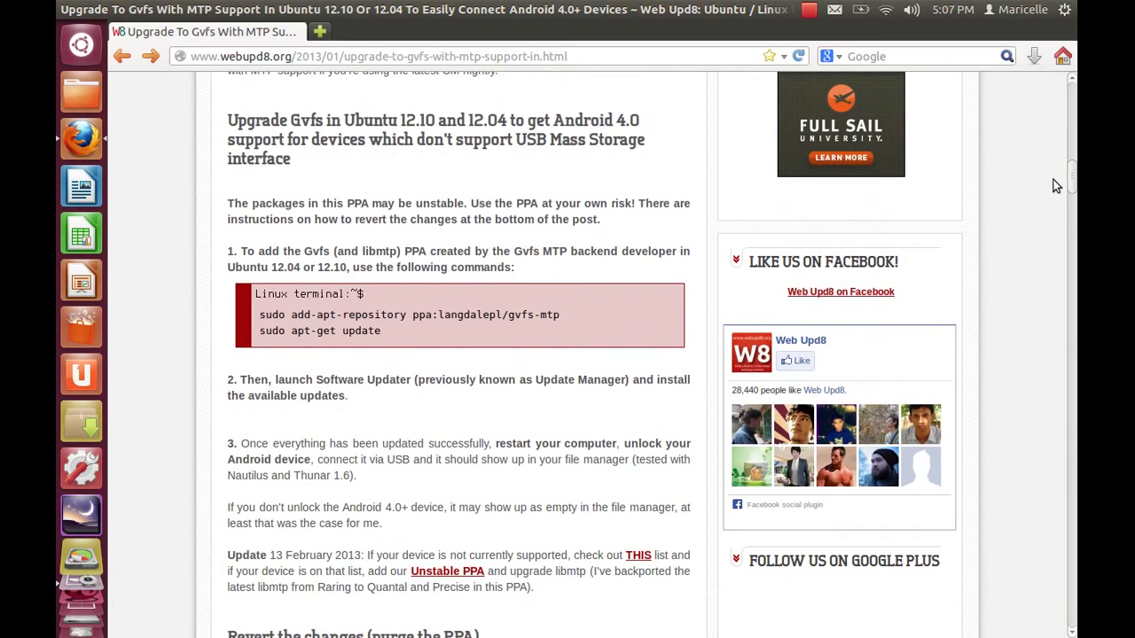
{"action": "scroll", "coordinate": [1055, 185], "scroll_direction": "down", "scroll_amount": 1}
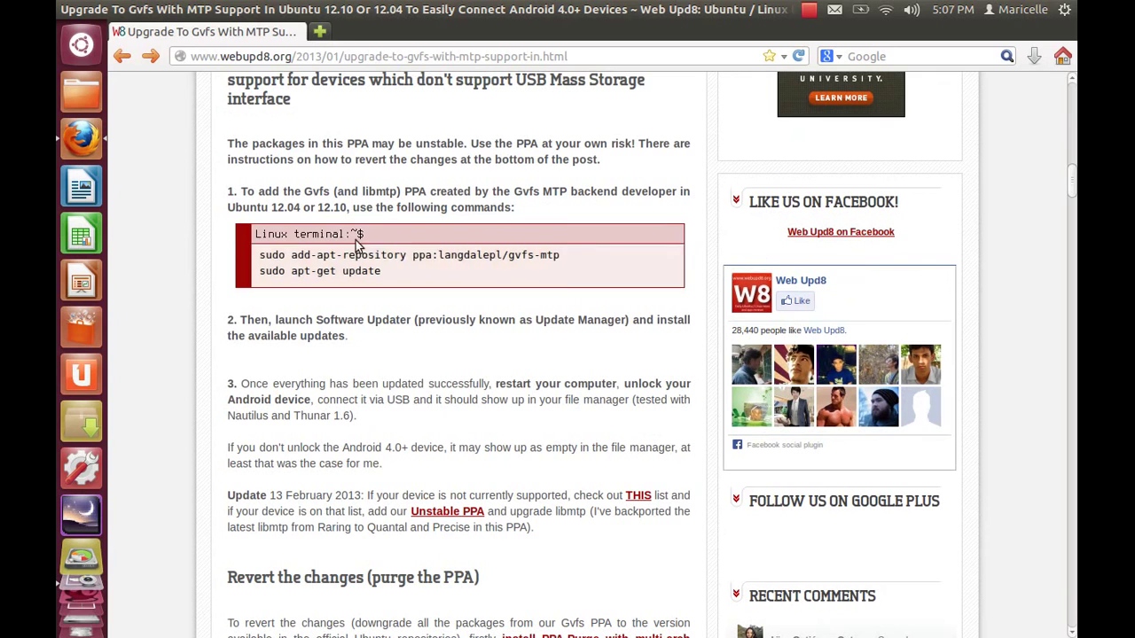
Search the applications for "term", launch Terminal and place its window below the article's PPA commands.
{"action": "left_click", "coordinate": [80, 45]}
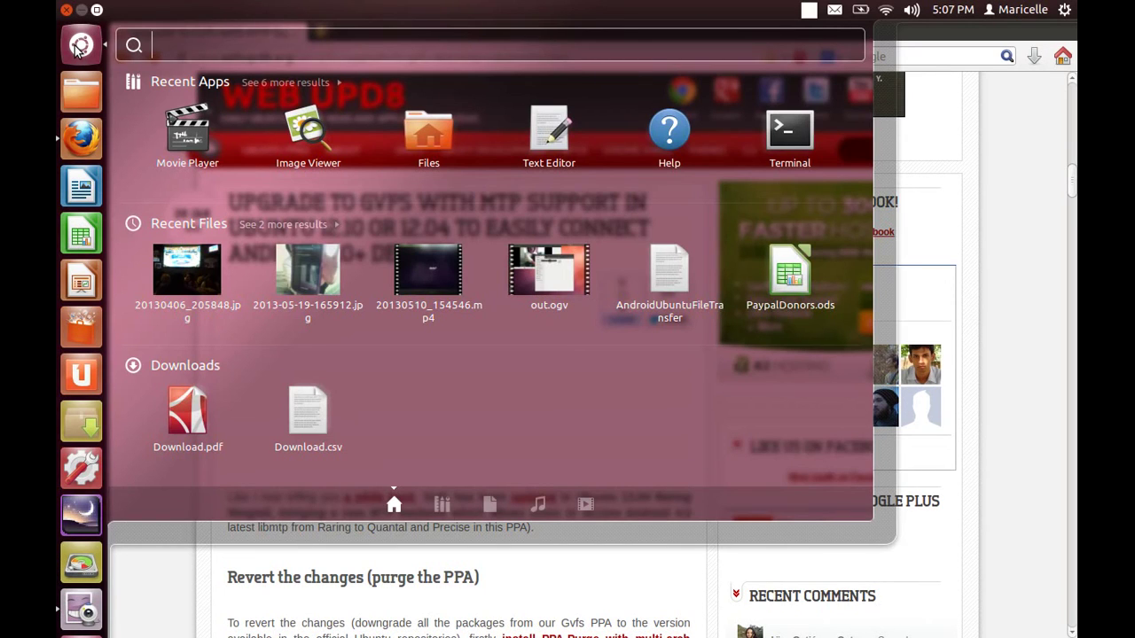
{"action": "type", "text": "term"}
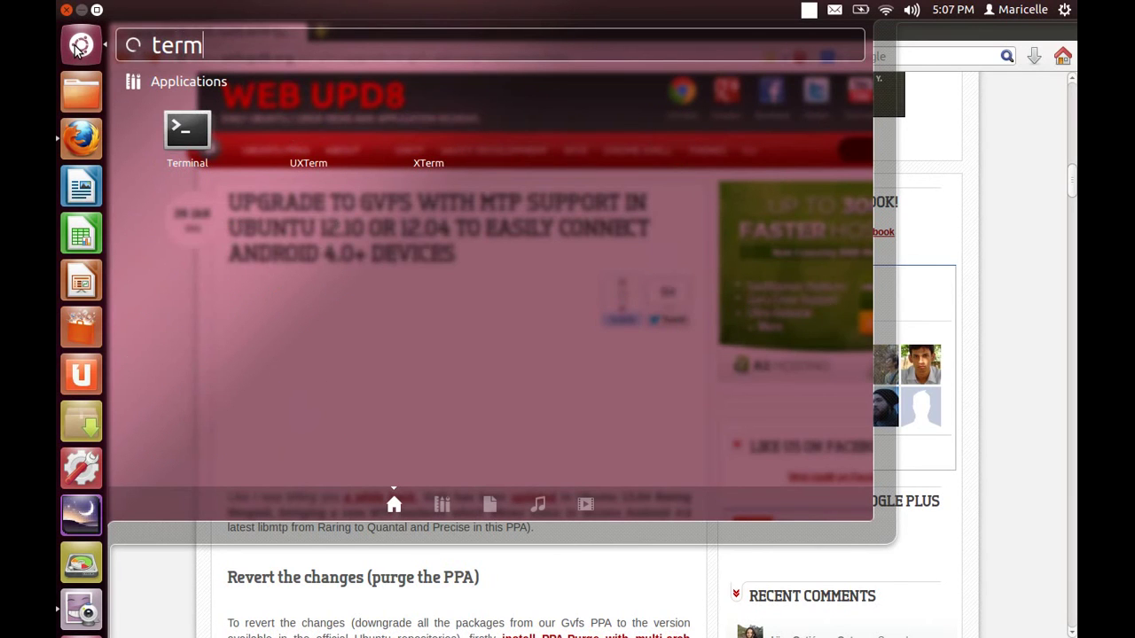
{"action": "left_click", "coordinate": [187, 129]}
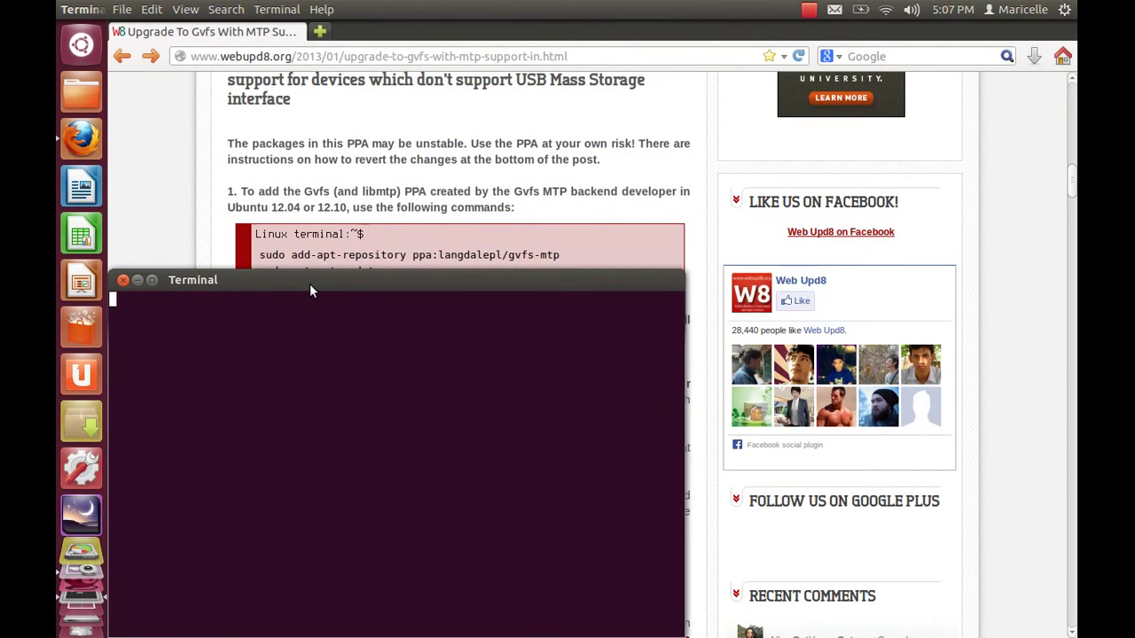
{"action": "left_click_drag", "start_coordinate": [309, 284], "coordinate": [457, 319]}
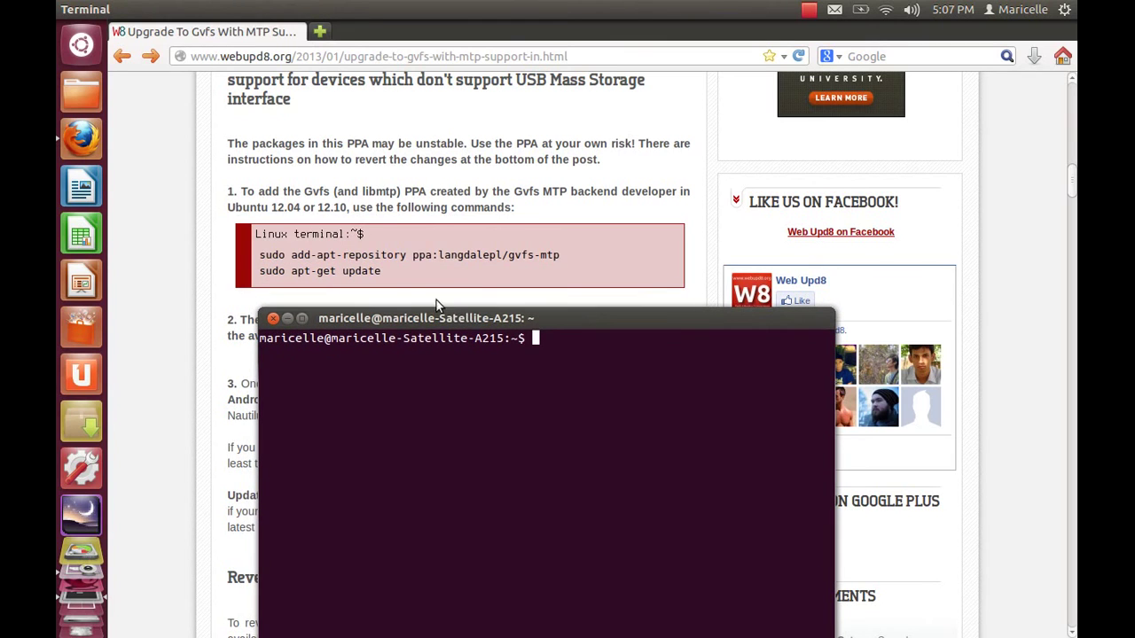
Return to the article's update instructions and open the system menu to check the software update and shutdown entries.
{"action": "left_click", "coordinate": [261, 255]}
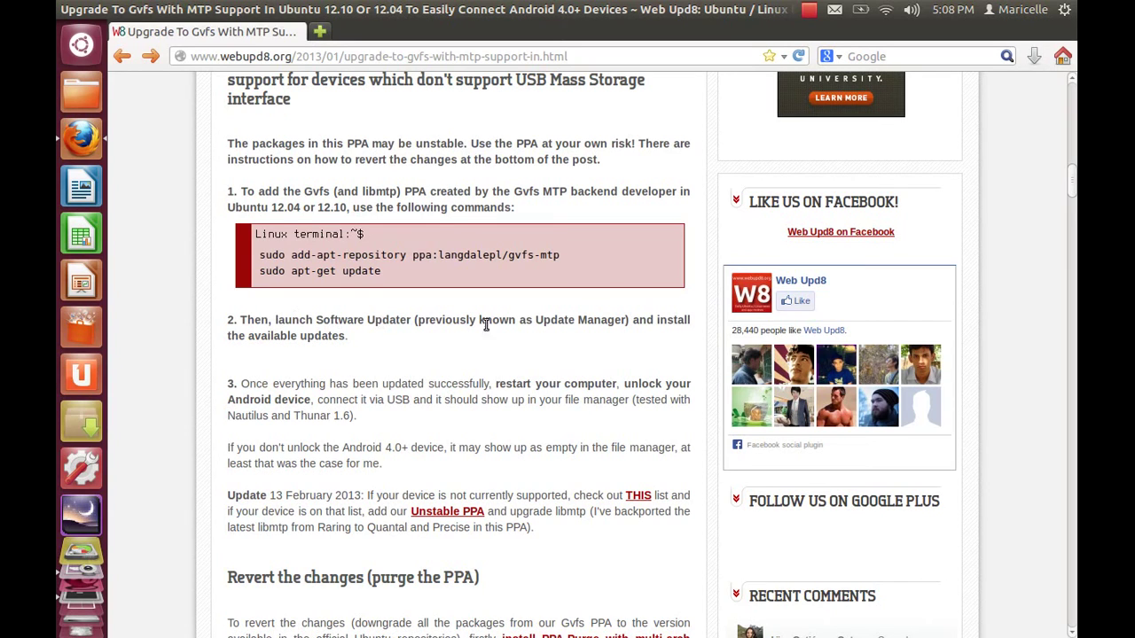
{"action": "left_click", "coordinate": [1066, 11]}
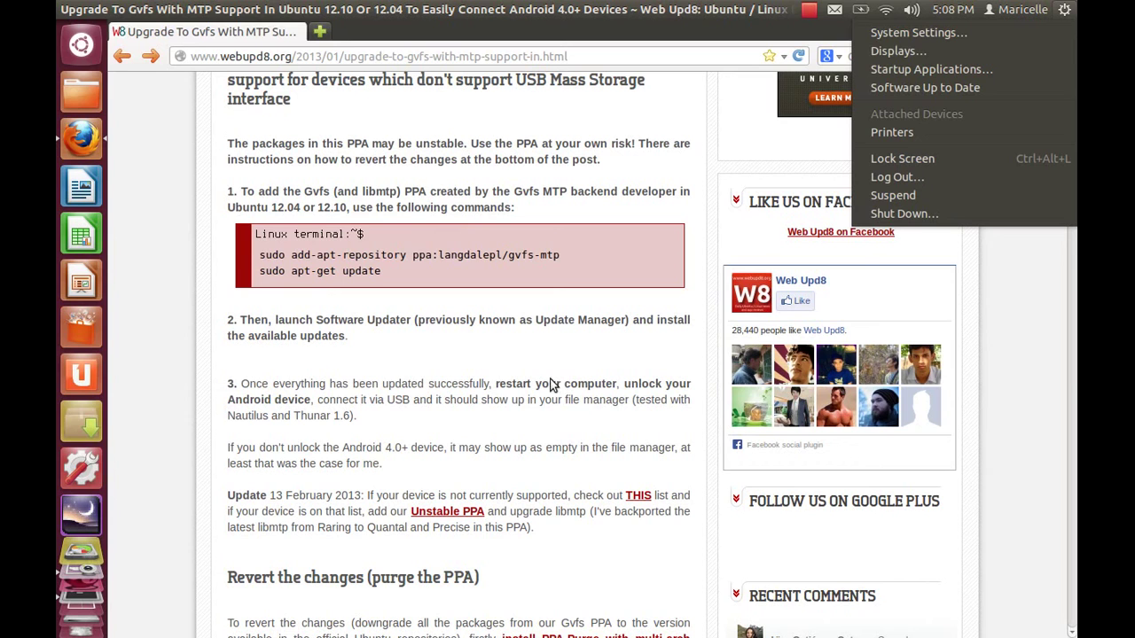
Close the system menu and read the article's section on reverting the changes with PPA-Purge, returning to the PPA commands.
{"action": "left_click", "coordinate": [1066, 347]}
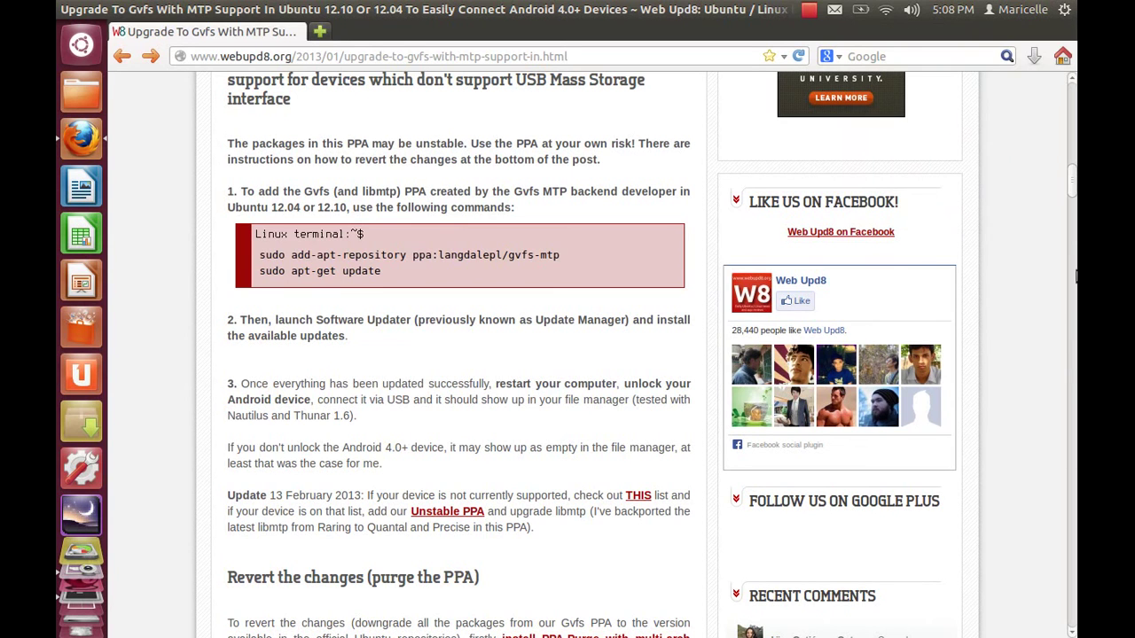
{"action": "left_click_drag", "start_coordinate": [1074, 183], "coordinate": [1074, 207]}
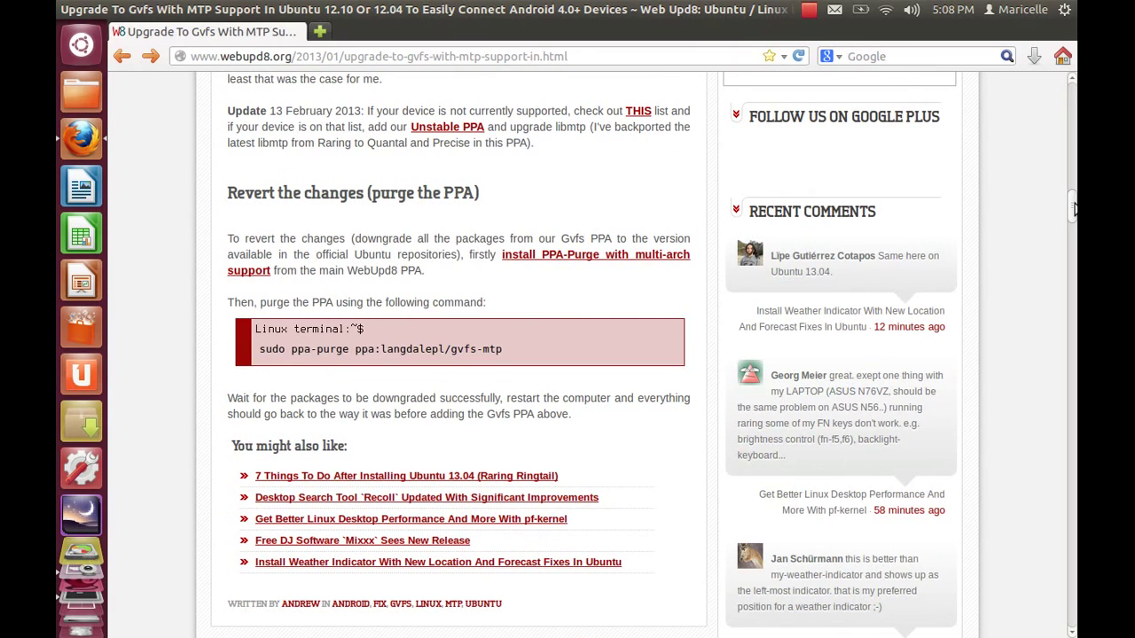
{"action": "scroll", "coordinate": [1074, 207], "scroll_direction": "up", "scroll_amount": 5}
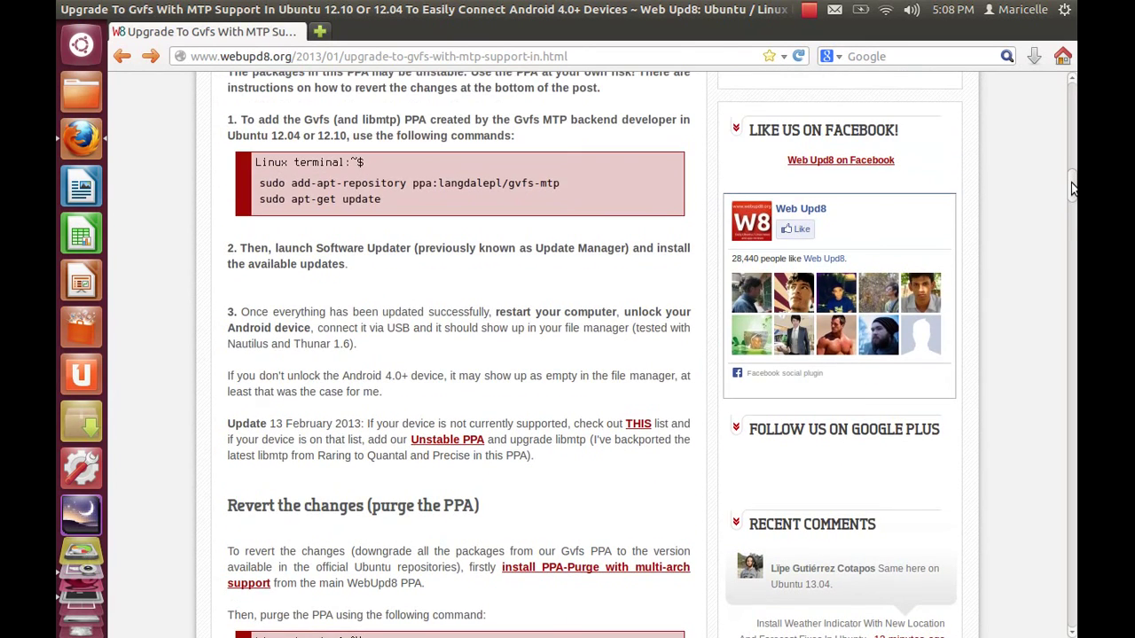
{"action": "left_click_drag", "start_coordinate": [1074, 196], "coordinate": [985, 241]}
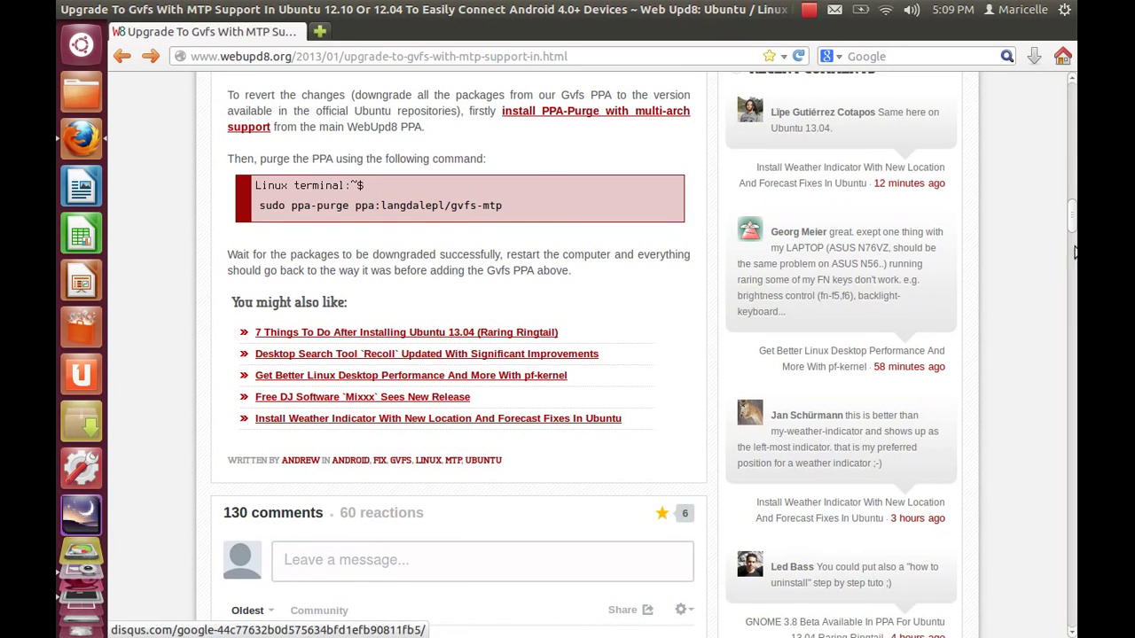
{"action": "left_click_drag", "start_coordinate": [1073, 220], "coordinate": [1073, 192]}
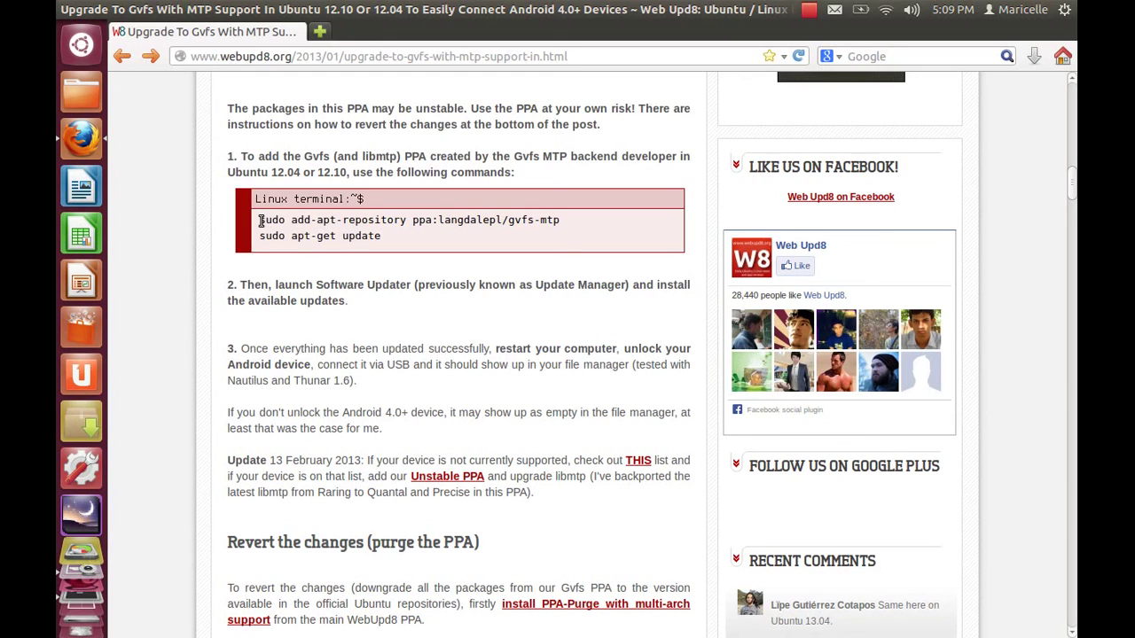
Copy "sudo add-apt-repository ppa:langdalepl/gvfs-mtp" from the article into the Terminal prompt, and highlight "sudo apt-get update" back in the article.
{"action": "left_click_drag", "start_coordinate": [260, 220], "coordinate": [584, 232]}
{"action": "key", "text": "ctrl+c"}
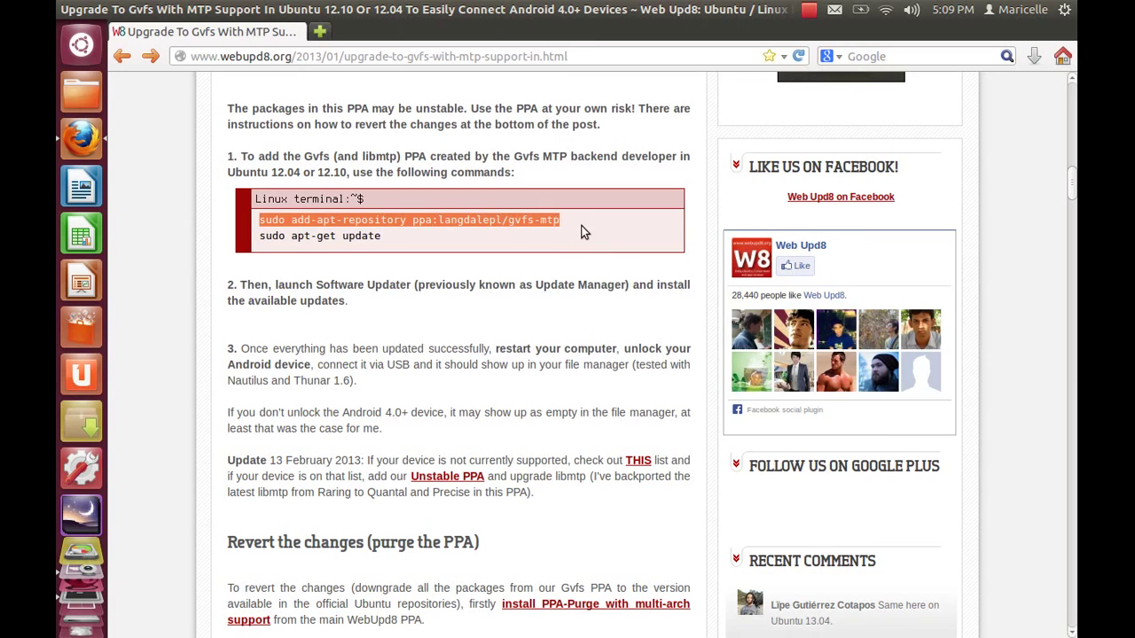
{"action": "right_click", "coordinate": [489, 216]}
{"action": "left_click", "coordinate": [509, 227]}
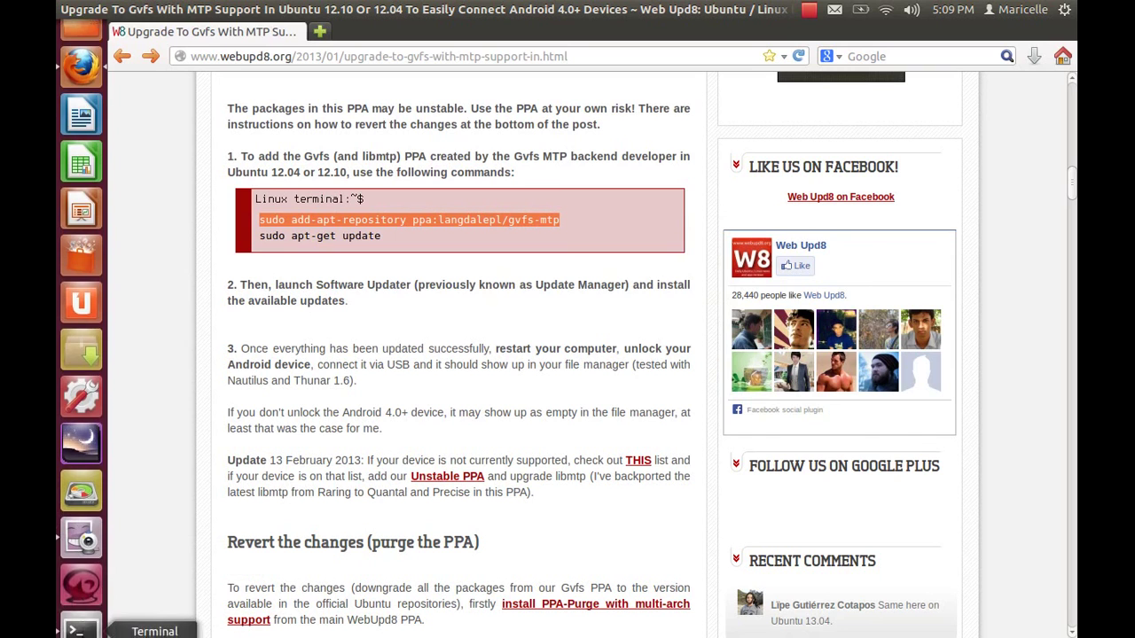
{"action": "left_click", "coordinate": [82, 630]}
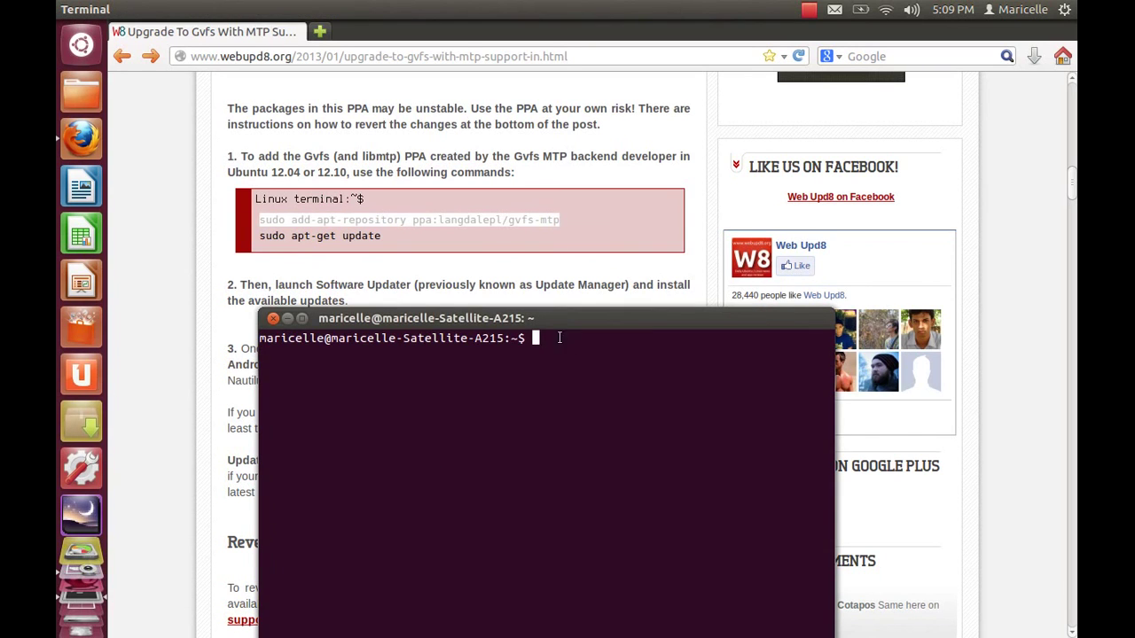
{"action": "right_click", "coordinate": [535, 338]}
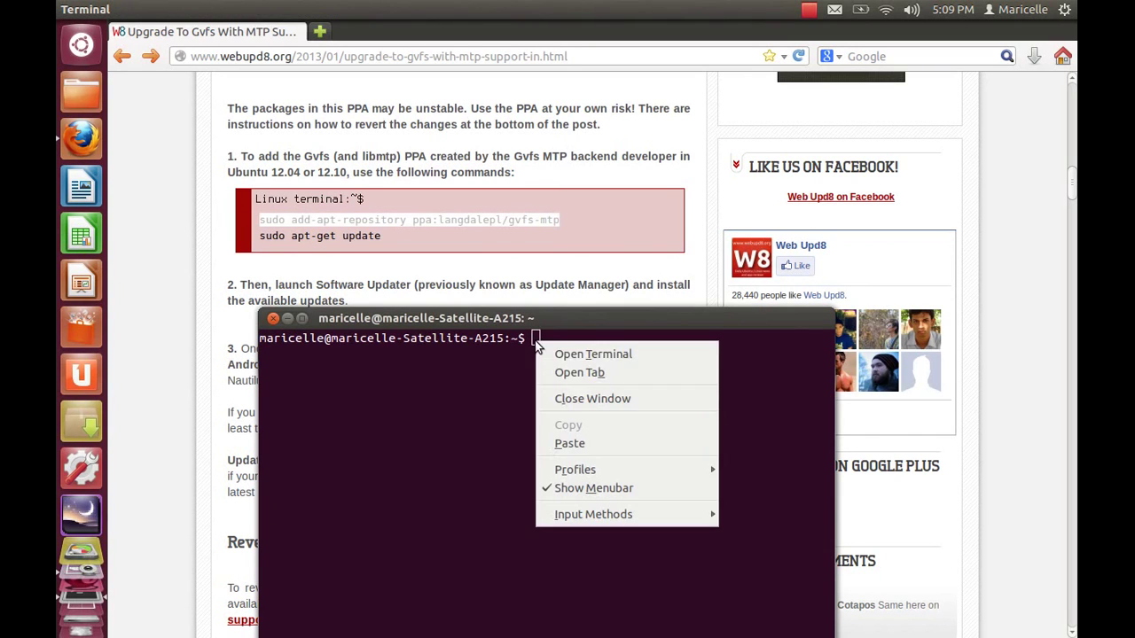
{"action": "left_click", "coordinate": [604, 442]}
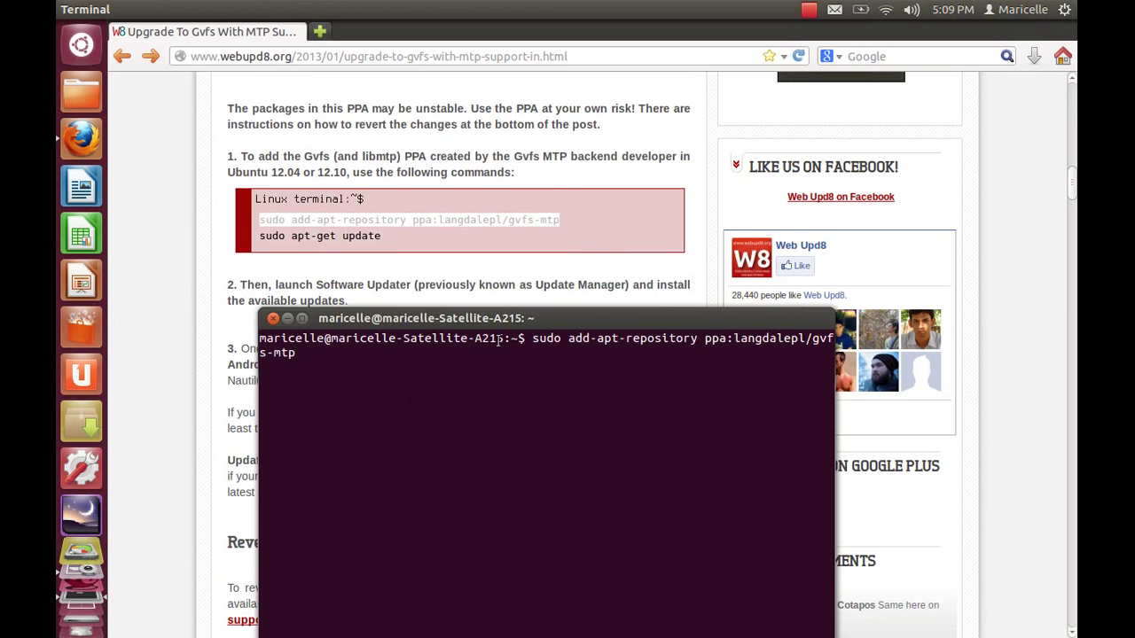
{"action": "left_click", "coordinate": [262, 237]}
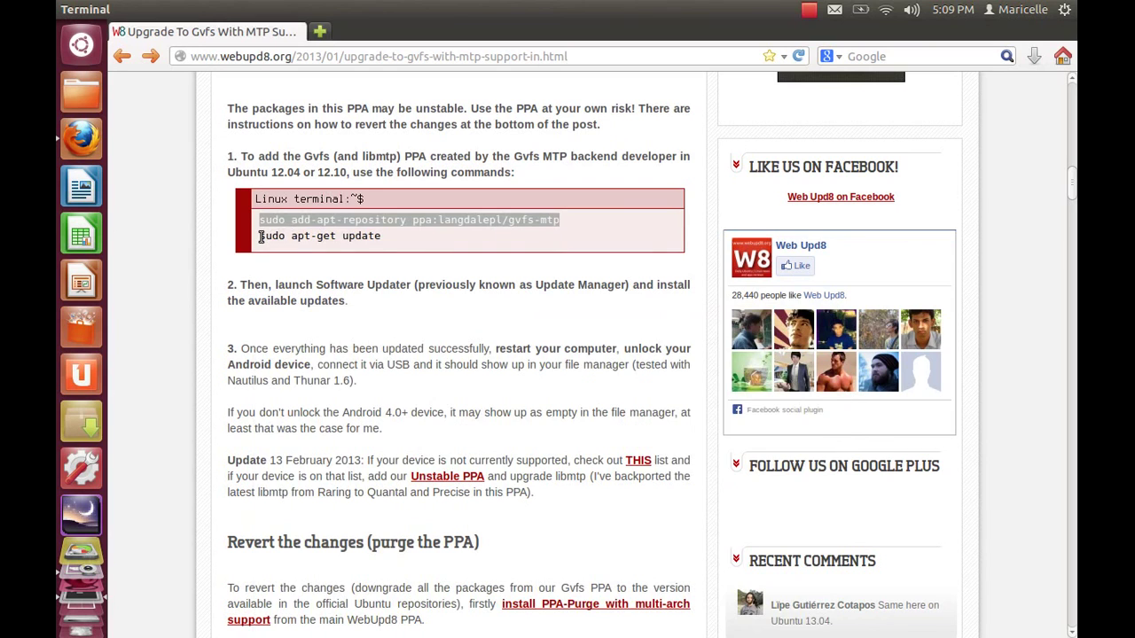
{"action": "left_click_drag", "start_coordinate": [262, 237], "coordinate": [318, 242]}
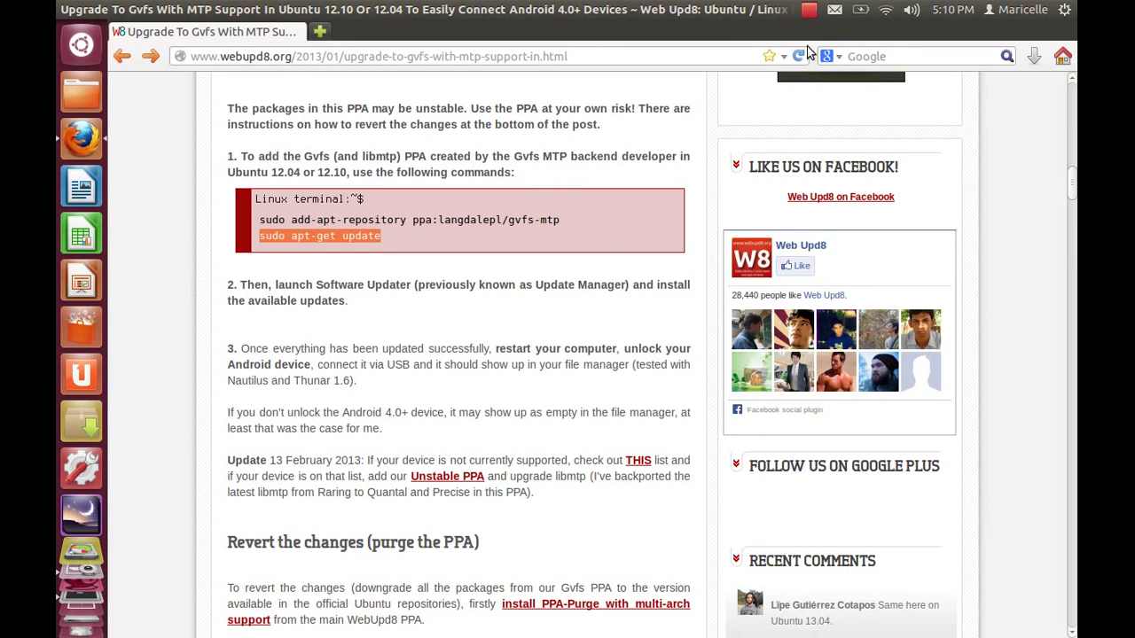
Minimize the Firefox and Terminal windows to show the desktop, and open the screen recorder's menu.
{"action": "mouse_move", "coordinate": [175, 5]}
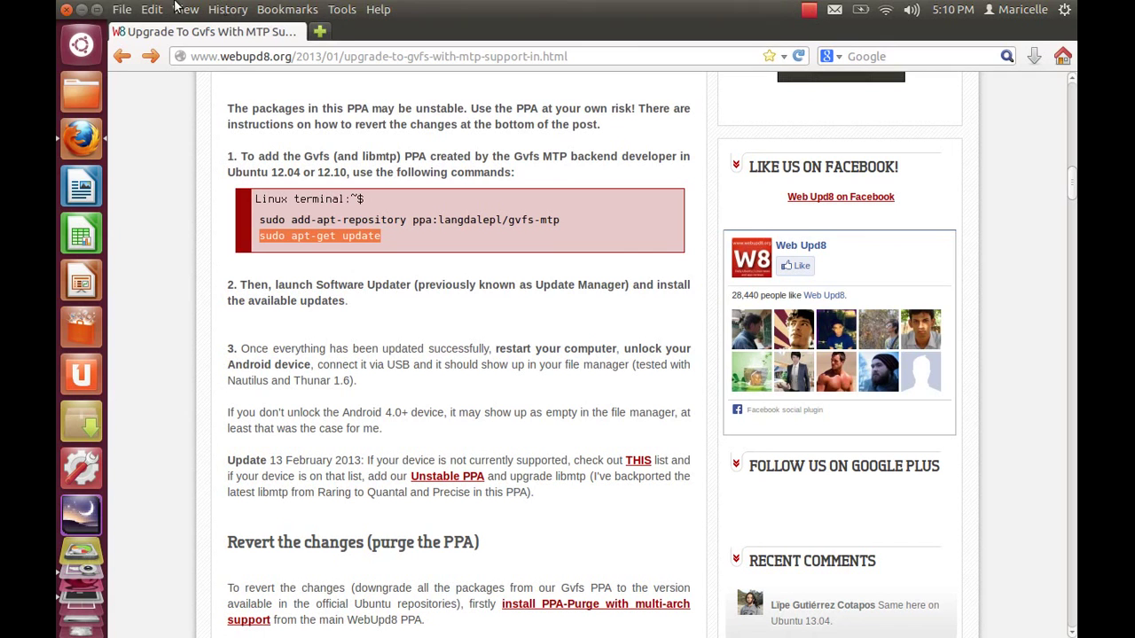
{"action": "left_click", "coordinate": [80, 10]}
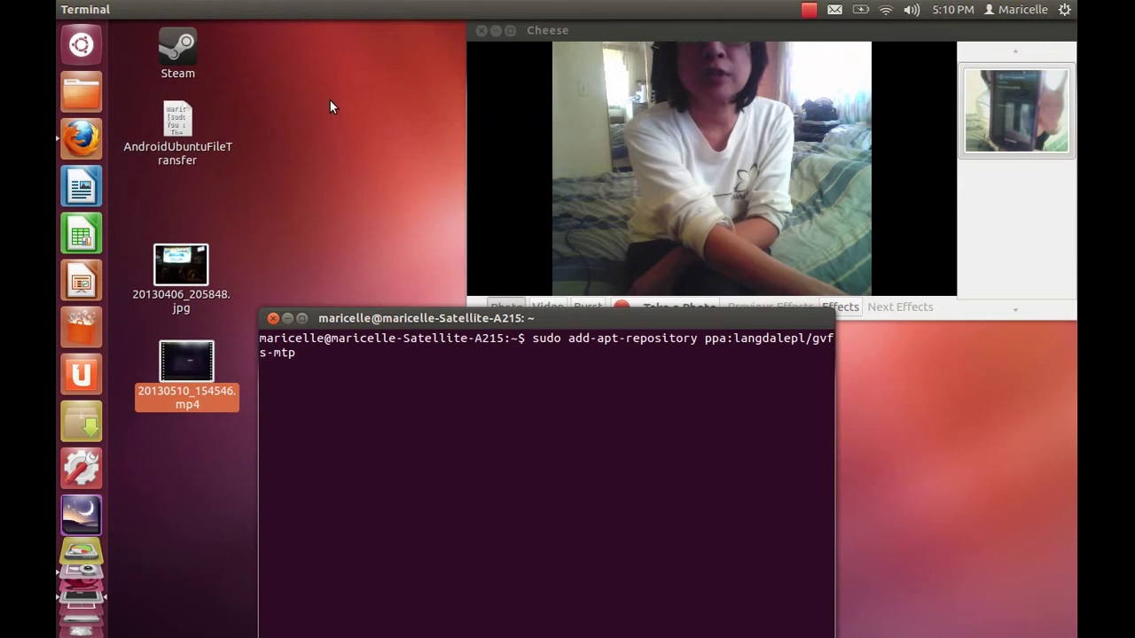
{"action": "left_click", "coordinate": [285, 320]}
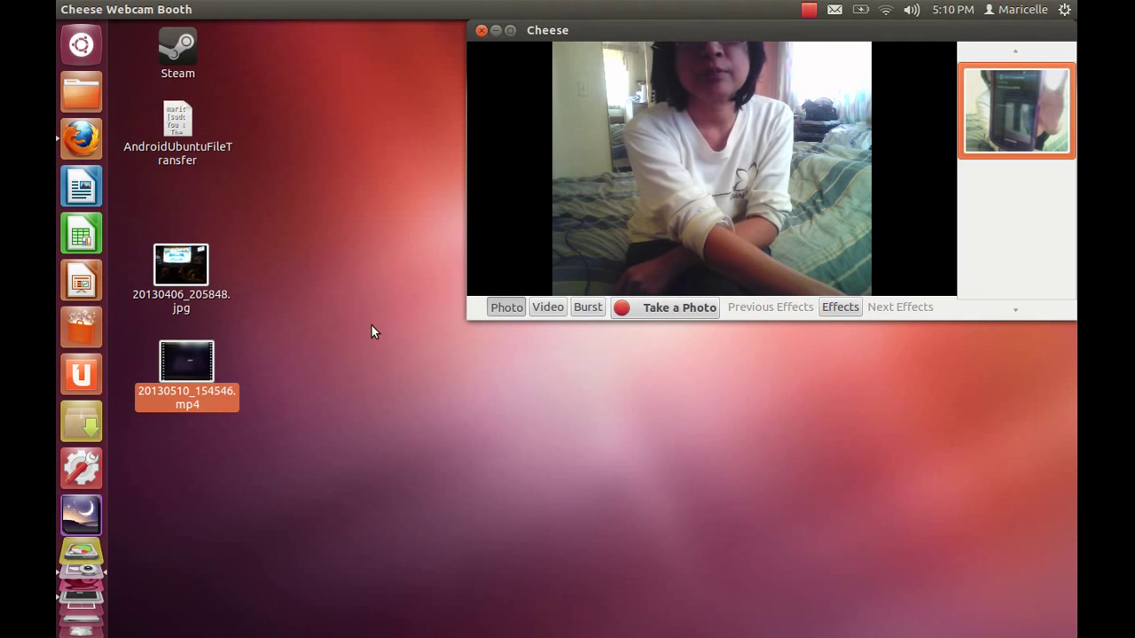
{"action": "left_click", "coordinate": [809, 11]}
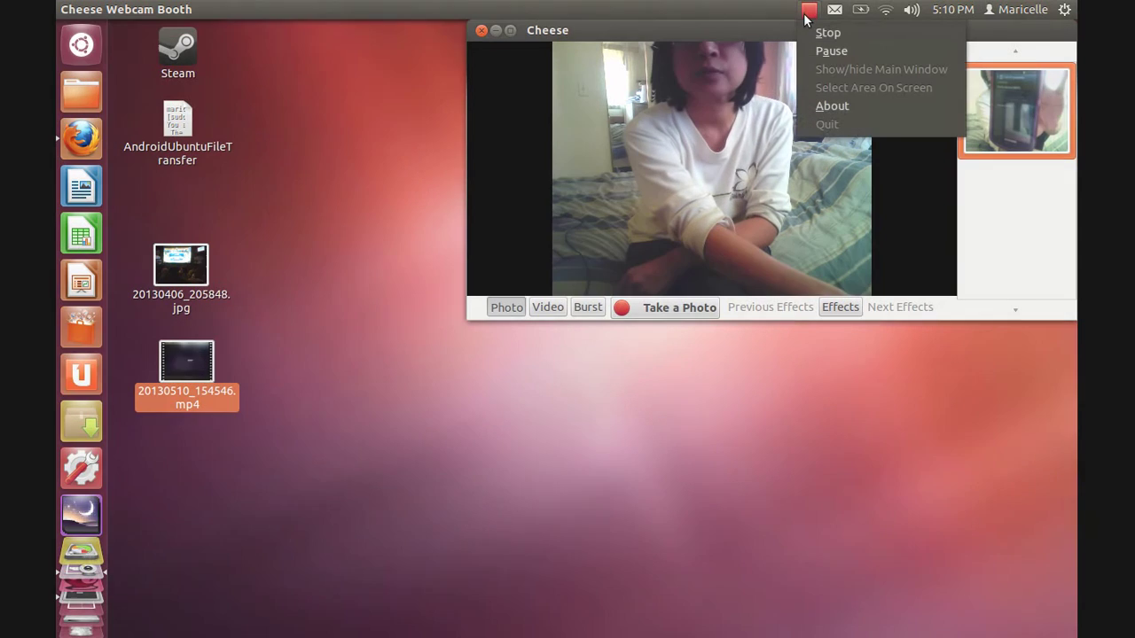